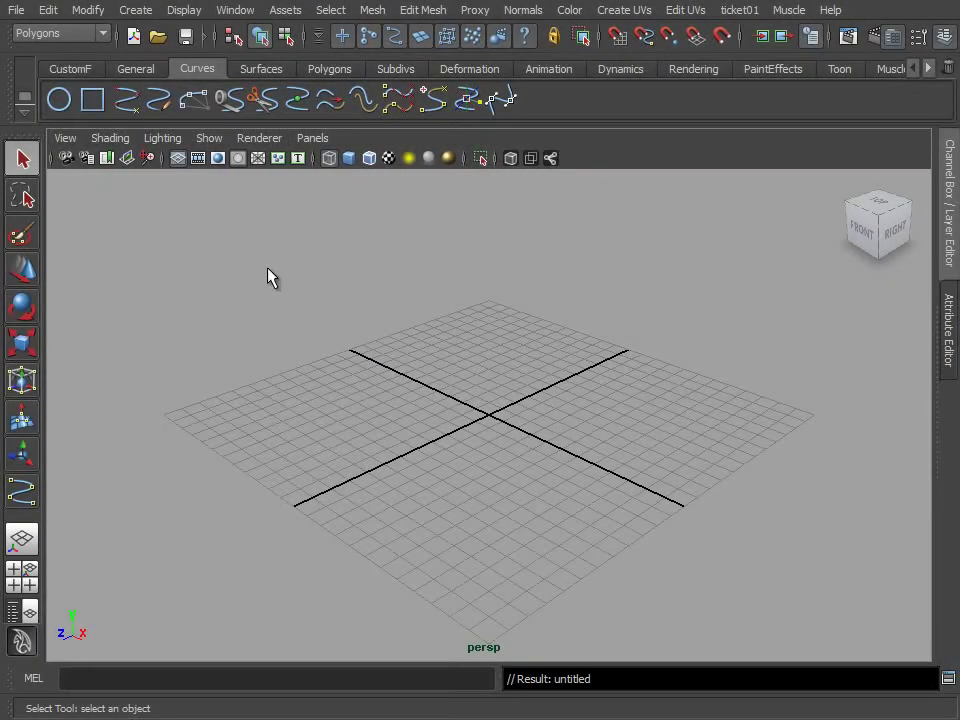
# Load piano_top.jpg as an image plane in the top view of the four-view layout
pyautogui.press('space')
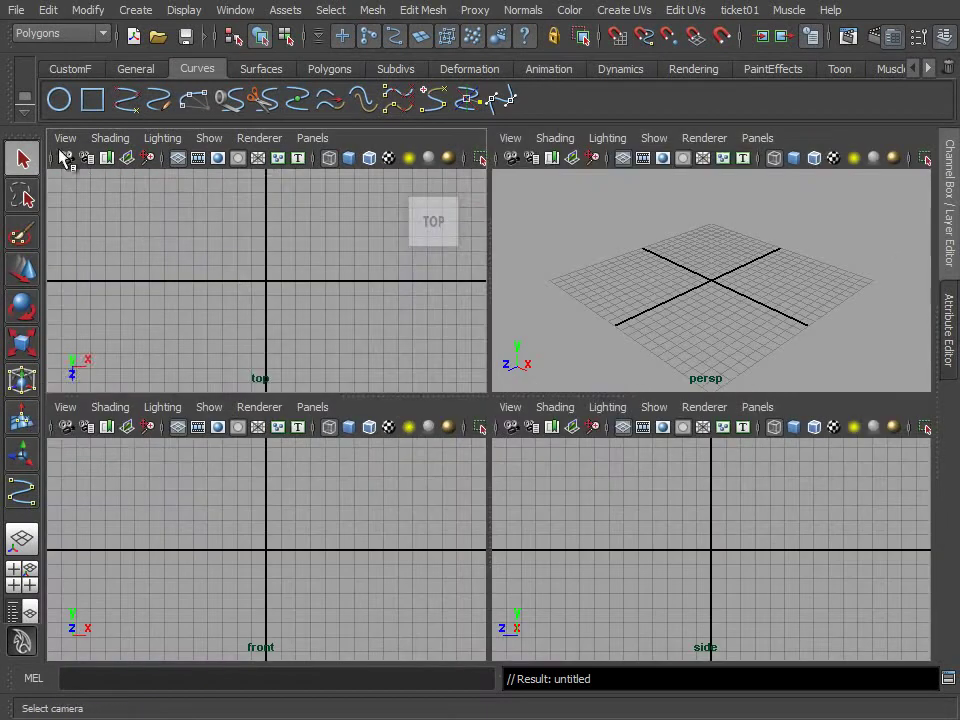
pyautogui.click(65, 138)
pyautogui.click(283, 429)
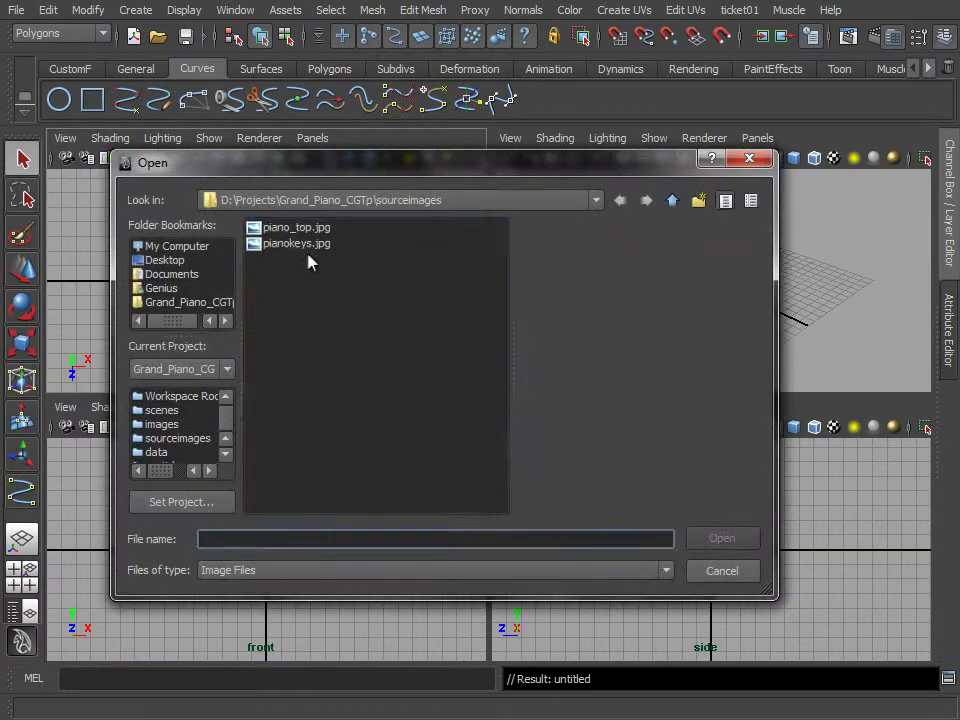
pyautogui.click(296, 227)
pyautogui.click(722, 539)
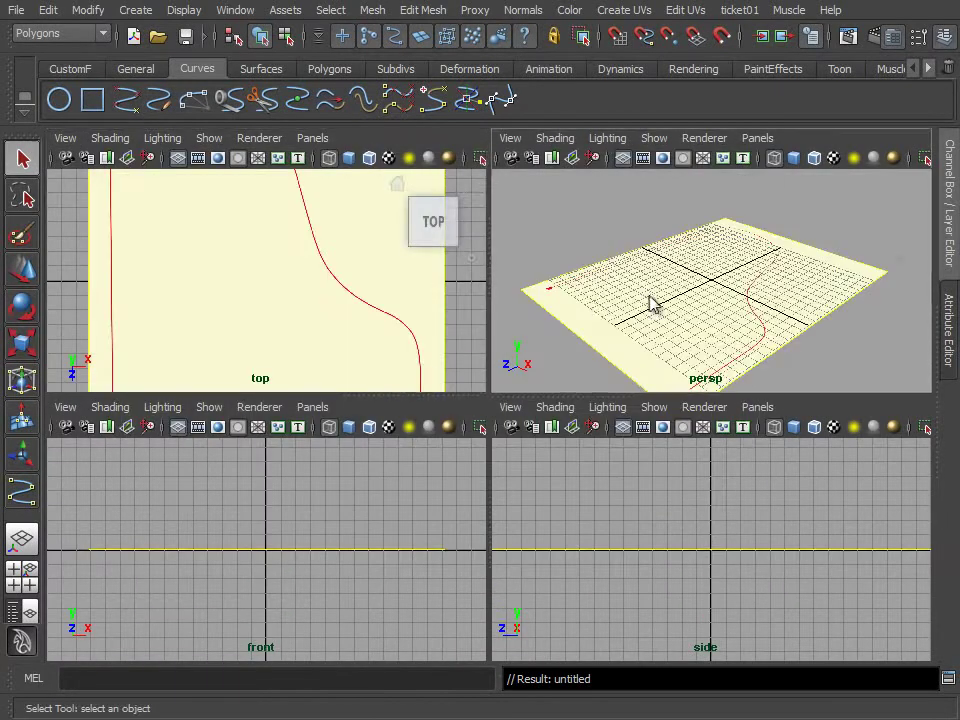
# Open imagePlane1's Image Plane Attributes and fade it to alpha gain 0.3
pyautogui.press('space')
pyautogui.moveTo(713, 319)
pyautogui.keyDown('alt'); pyautogui.mouseDown(button='right')
pyautogui.moveTo(722, 383)
pyautogui.moveTo(690, 383)
pyautogui.mouseUp(button='right'); pyautogui.keyUp('alt')
pyautogui.click(949, 325)
pyautogui.click(671, 194)
pyautogui.scroll(3, 727, 450)
pyautogui.click(627, 380)
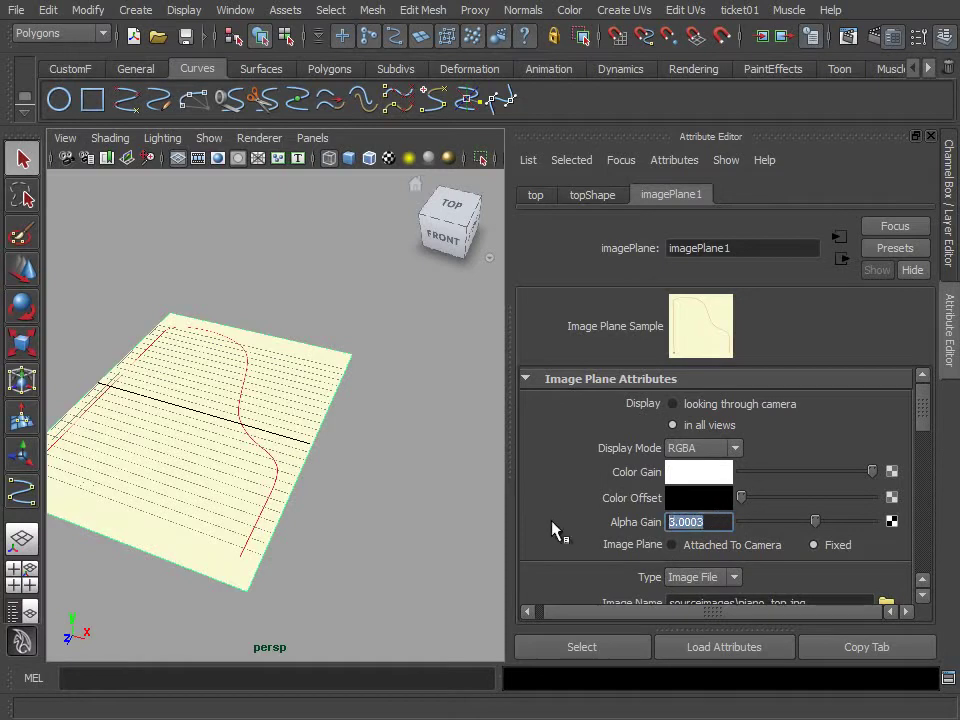
pyautogui.scroll(-3, 810, 465)
pyautogui.scroll(-5, 800, 480)
pyautogui.keyDown('alt'); pyautogui.moveTo(340, 465); pyautogui.dragTo(413, 413); pyautogui.keyUp('alt')
# Set the image plane's Center Y to -1.6 and show the top view alone
pyautogui.click(770, 465)
pyautogui.write('-1.6')
pyautogui.press('Return')
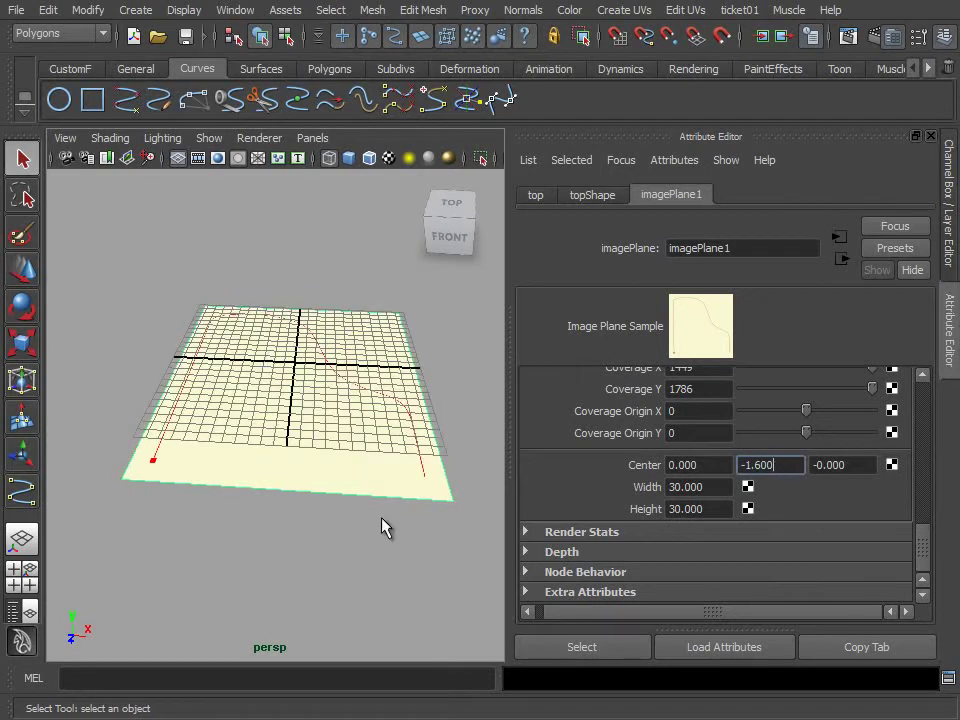
pyautogui.click(321, 508)
pyautogui.press('space')
pyautogui.press('space')
pyautogui.keyDown('alt'); pyautogui.moveTo(276, 424); pyautogui.dragTo(281, 371, button='middle'); pyautogui.keyUp('alt')
pyautogui.scroll(5, 215, 560)
pyautogui.click(953, 322)
pyautogui.scroll(2, 420, 420)
# Create a polygon plane over the red square from the Polygons shelf
pyautogui.keyDown('alt'); pyautogui.moveTo(420, 420); pyautogui.dragTo(249, 328, button='middle'); pyautogui.keyUp('alt')
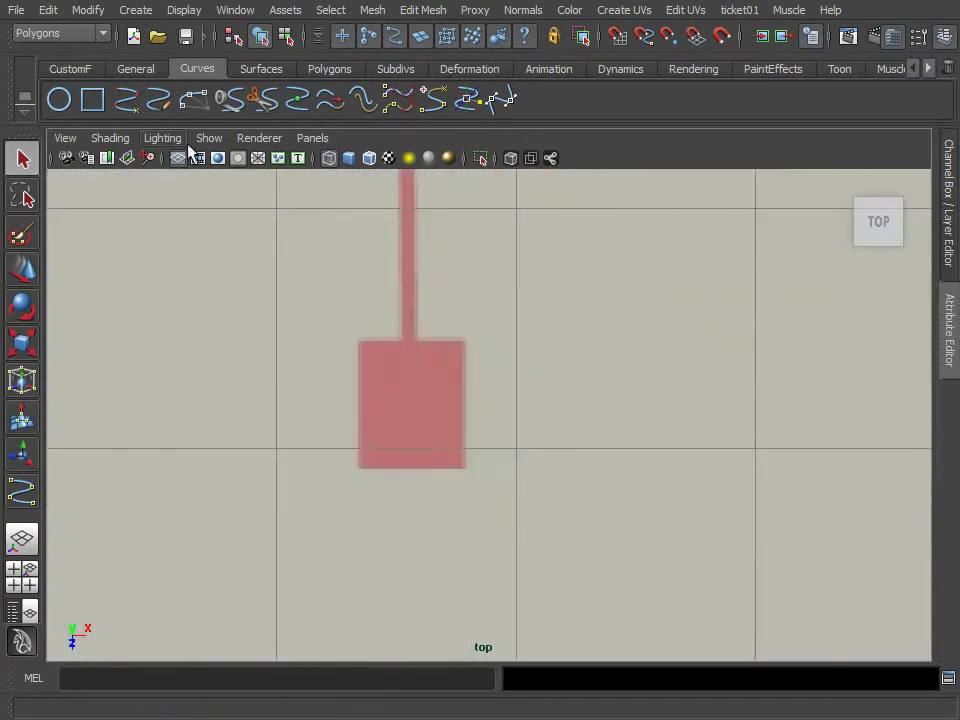
pyautogui.click(330, 69)
pyautogui.click(199, 100)
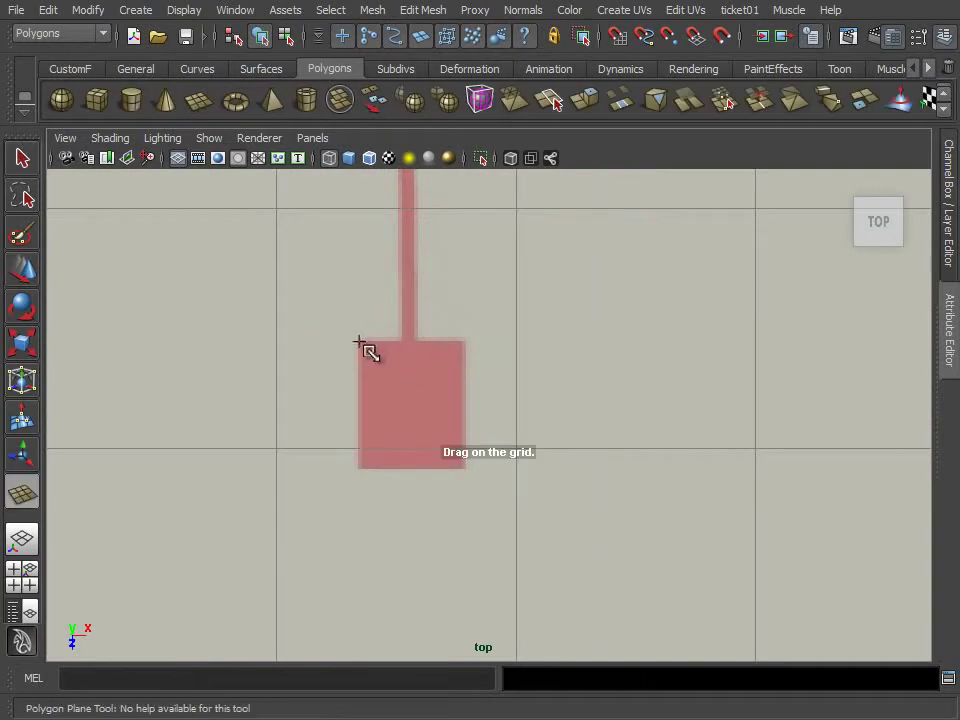
pyautogui.moveTo(463, 467); pyautogui.dragTo(463, 467)
# Start a CV curve and place its first points along the piano outline
pyautogui.click(22, 268)
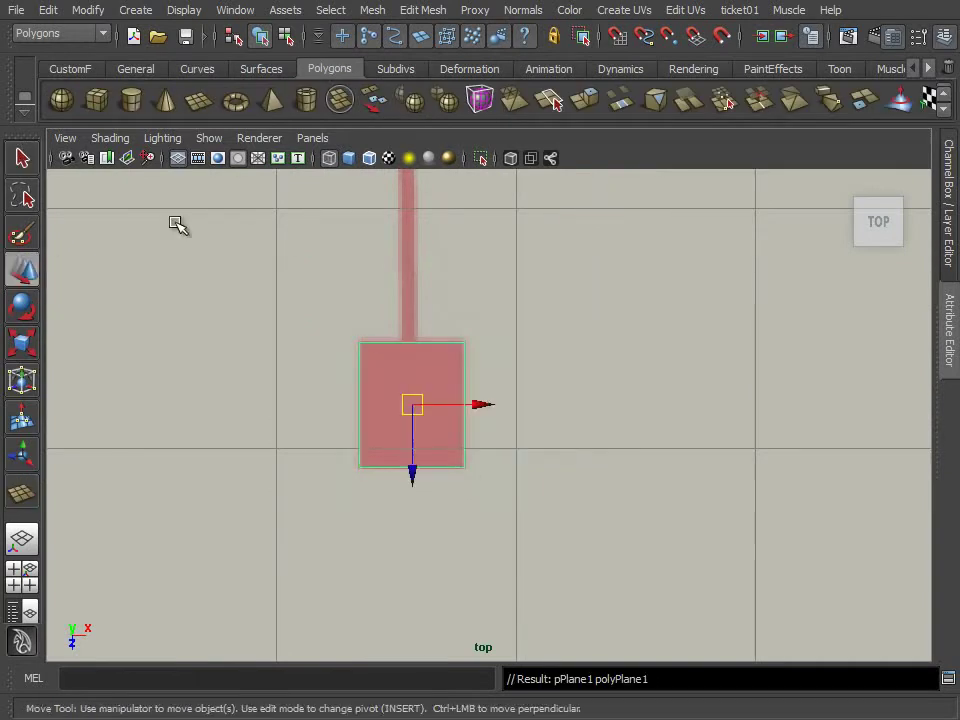
pyautogui.click(135, 10)
pyautogui.click(174, 162)
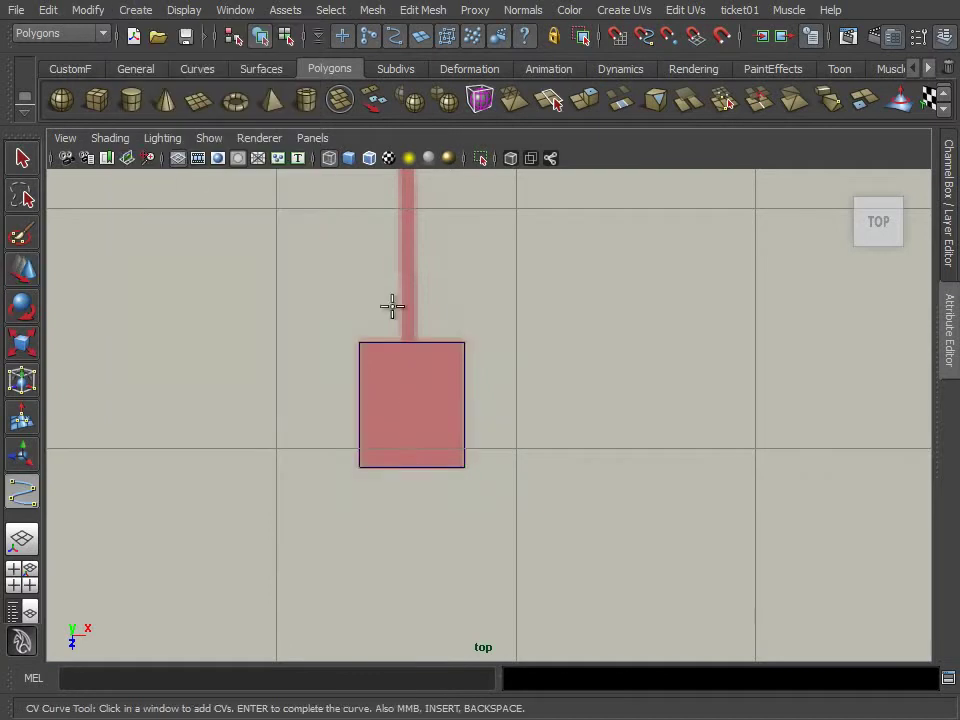
pyautogui.scroll(3, 427, 254)
pyautogui.scroll(-5, 433, 285)
pyautogui.keyDown('alt'); pyautogui.moveTo(433, 285); pyautogui.dragTo(426, 514, button='middle'); pyautogui.keyUp('alt')
pyautogui.scroll(3, 468, 337)
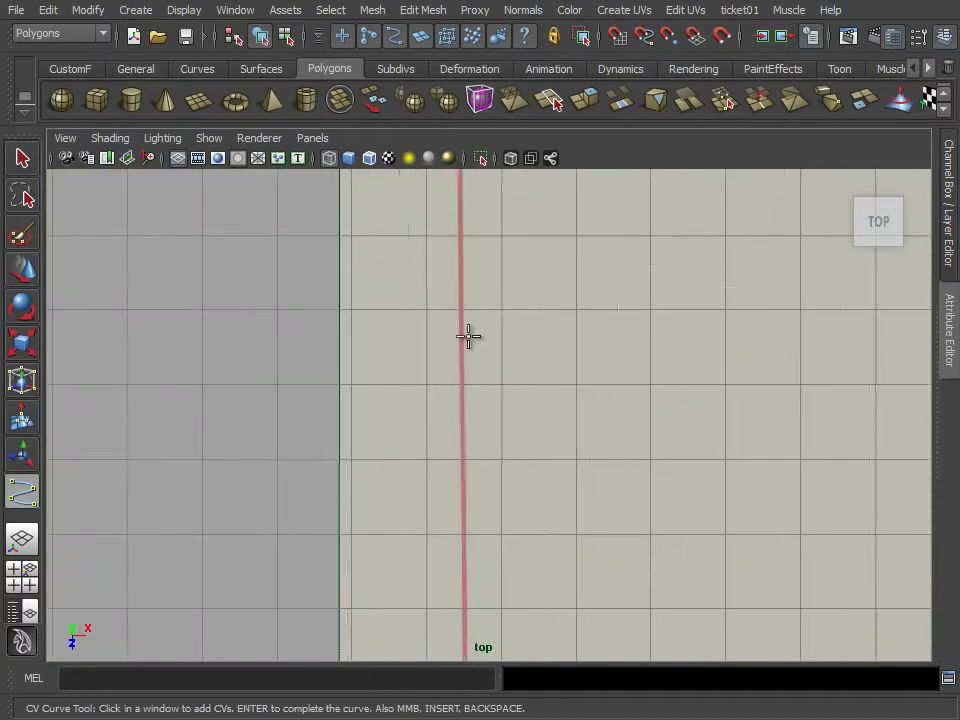
pyautogui.keyDown('alt'); pyautogui.moveTo(460, 275); pyautogui.dragTo(482, 407, button='middle'); pyautogui.keyUp('alt')
pyautogui.click(470, 270)
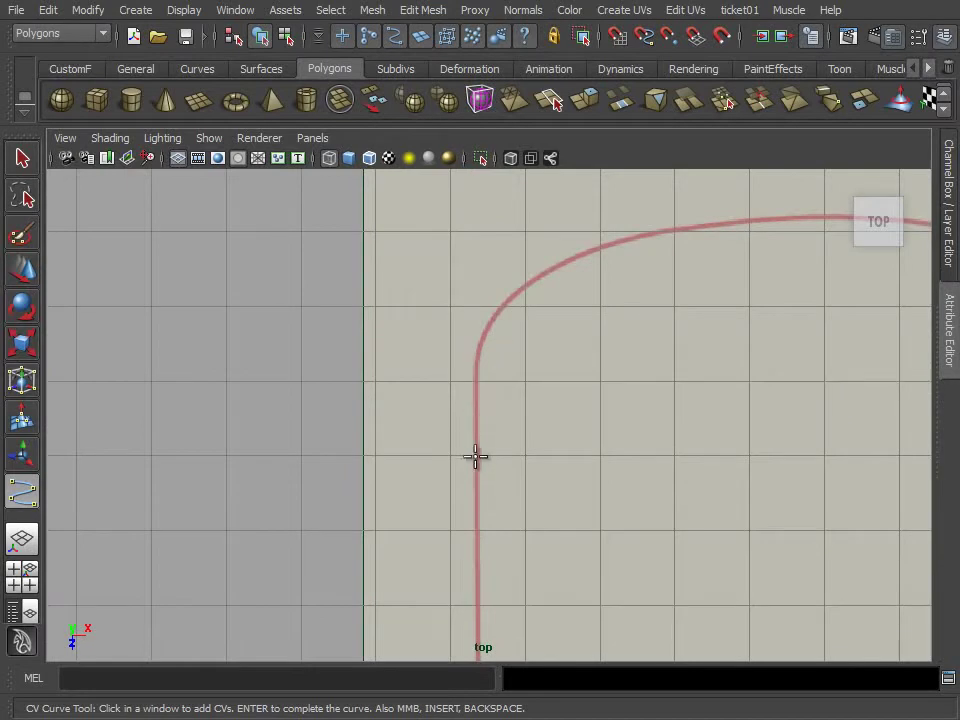
pyautogui.keyDown('alt'); pyautogui.moveTo(694, 229); pyautogui.dragTo(476, 328, button='middle'); pyautogui.keyUp('alt')
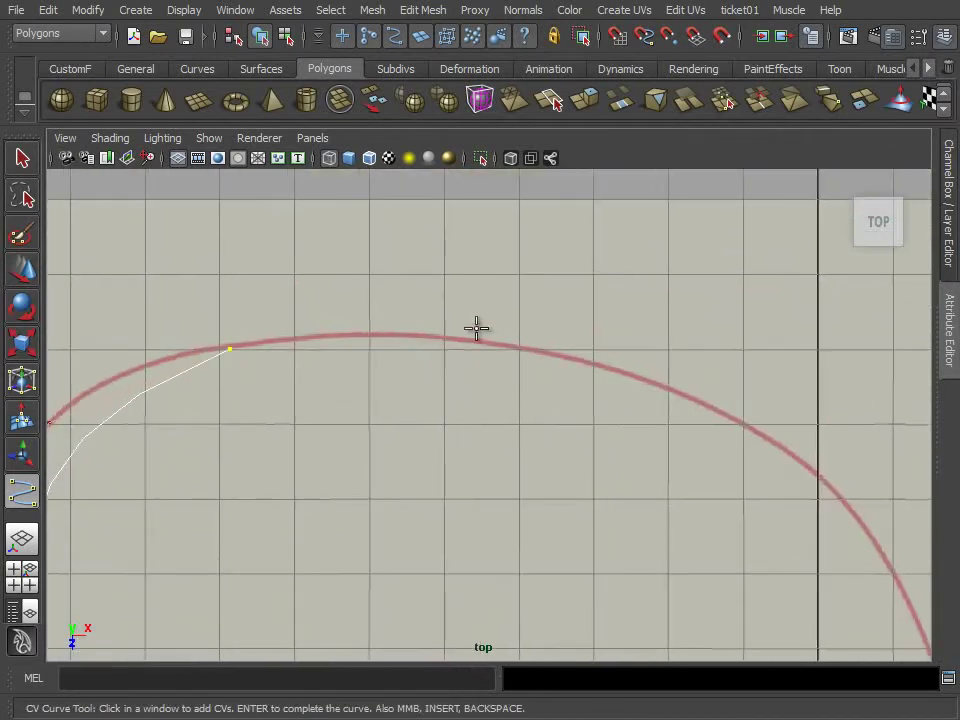
pyautogui.click(517, 348)
pyautogui.keyDown('alt'); pyautogui.moveTo(742, 430); pyautogui.dragTo(398, 375, button='middle'); pyautogui.keyUp('alt')
pyautogui.click(434, 389)
pyautogui.keyDown('alt'); pyautogui.moveTo(447, 421); pyautogui.dragTo(407, 381, button='middle'); pyautogui.keyUp('alt')
pyautogui.keyDown('alt'); pyautogui.moveTo(559, 585); pyautogui.dragTo(465, 506, button='middle'); pyautogui.keyUp('alt')
pyautogui.click(465, 506)
# Continue placing CV points down the outline to its straight vertical section
pyautogui.keyDown('alt'); pyautogui.moveTo(525, 639); pyautogui.dragTo(414, 382, button='middle'); pyautogui.keyUp('alt')
pyautogui.keyDown('alt'); pyautogui.moveTo(428, 477); pyautogui.dragTo(396, 383, button='middle'); pyautogui.keyUp('alt')
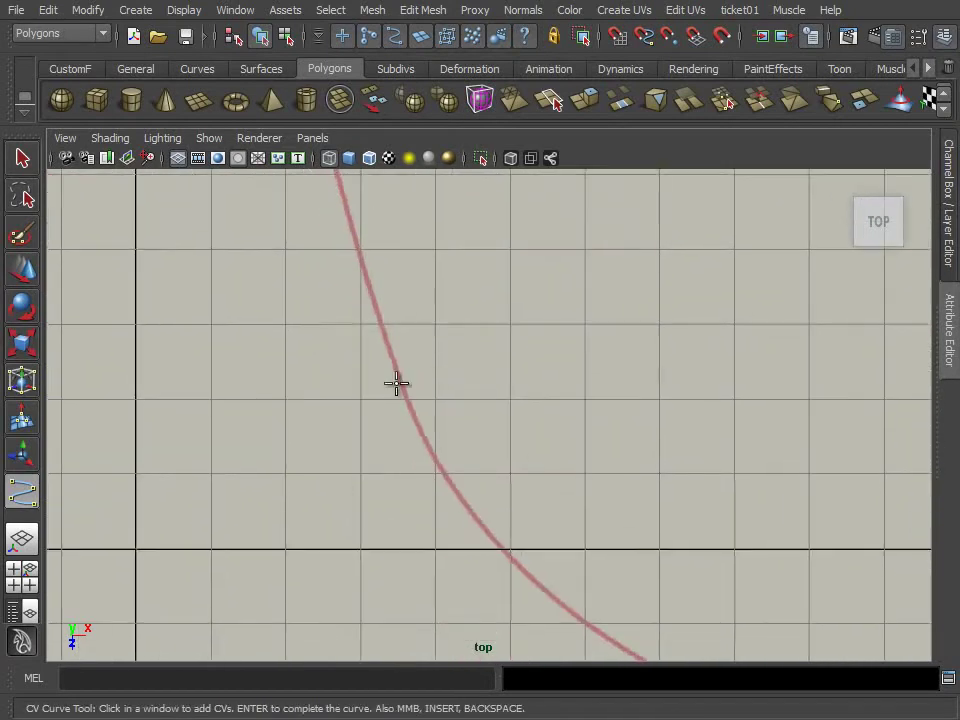
pyautogui.keyDown('alt'); pyautogui.moveTo(497, 548); pyautogui.dragTo(357, 400, button='middle'); pyautogui.keyUp('alt')
pyautogui.click(371, 407)
pyautogui.keyDown('alt'); pyautogui.moveTo(523, 467); pyautogui.dragTo(366, 366, button='middle'); pyautogui.keyUp('alt')
pyautogui.click(407, 443)
pyautogui.keyDown('alt'); pyautogui.moveTo(571, 530); pyautogui.dragTo(436, 388, button='middle'); pyautogui.keyUp('alt')
pyautogui.keyDown('alt'); pyautogui.moveTo(494, 636); pyautogui.dragTo(489, 444, button='middle'); pyautogui.keyUp('alt')
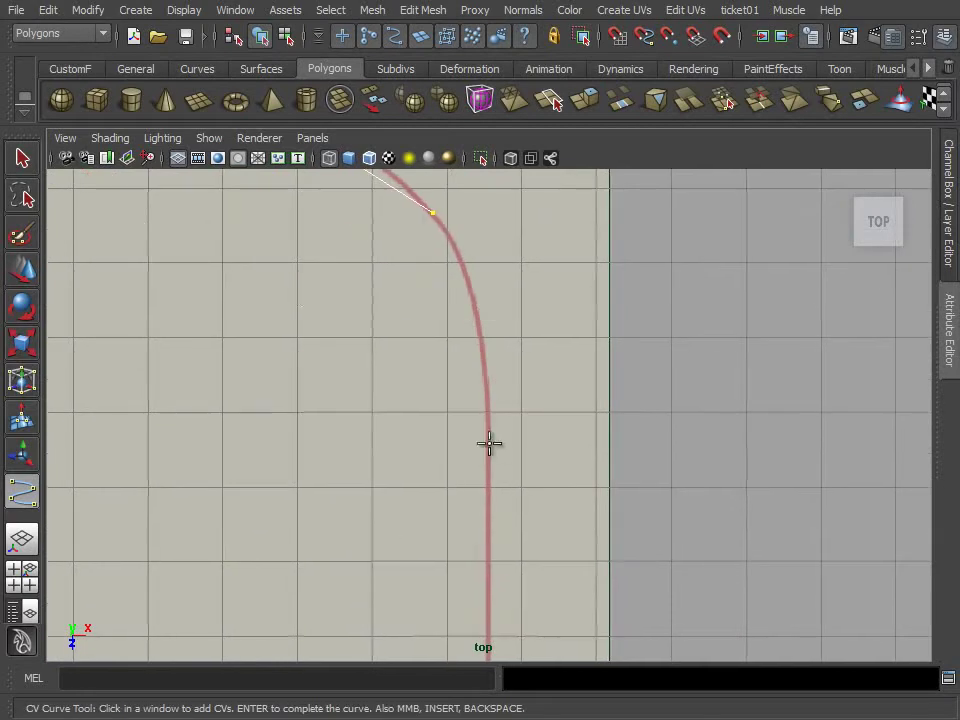
pyautogui.click(488, 435)
pyautogui.keyDown('alt'); pyautogui.moveTo(493, 291); pyautogui.dragTo(472, 380, button='middle'); pyautogui.keyUp('alt')
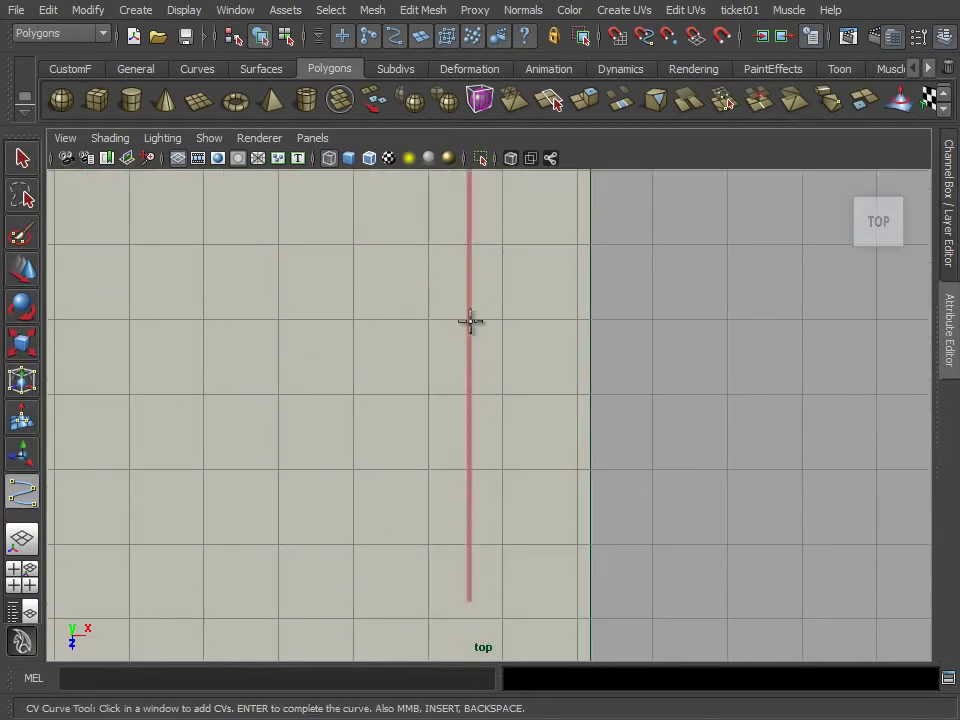
# Finish curve1 and move its corner CV onto the reference outline
pyautogui.press('w')
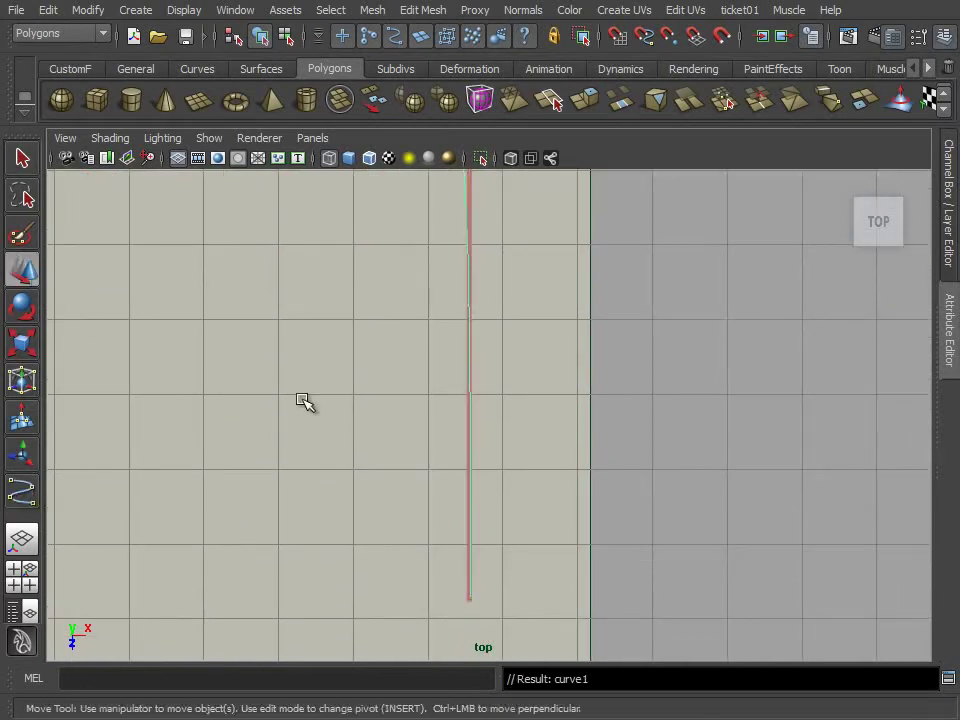
pyautogui.keyDown('alt'); pyautogui.moveTo(306, 403); pyautogui.dragTo(546, 478, button='middle'); pyautogui.keyUp('alt')
pyautogui.moveTo(448, 478)
pyautogui.keyDown('alt'); pyautogui.mouseDown(button='middle')
pyautogui.moveTo(390, 456)
pyautogui.moveTo(448, 386)
pyautogui.mouseUp(button='middle'); pyautogui.keyUp('alt')
pyautogui.click(405, 377)
pyautogui.scroll(5, 418, 405)
pyautogui.scroll(-2, 455, 525)
pyautogui.click(453, 521)
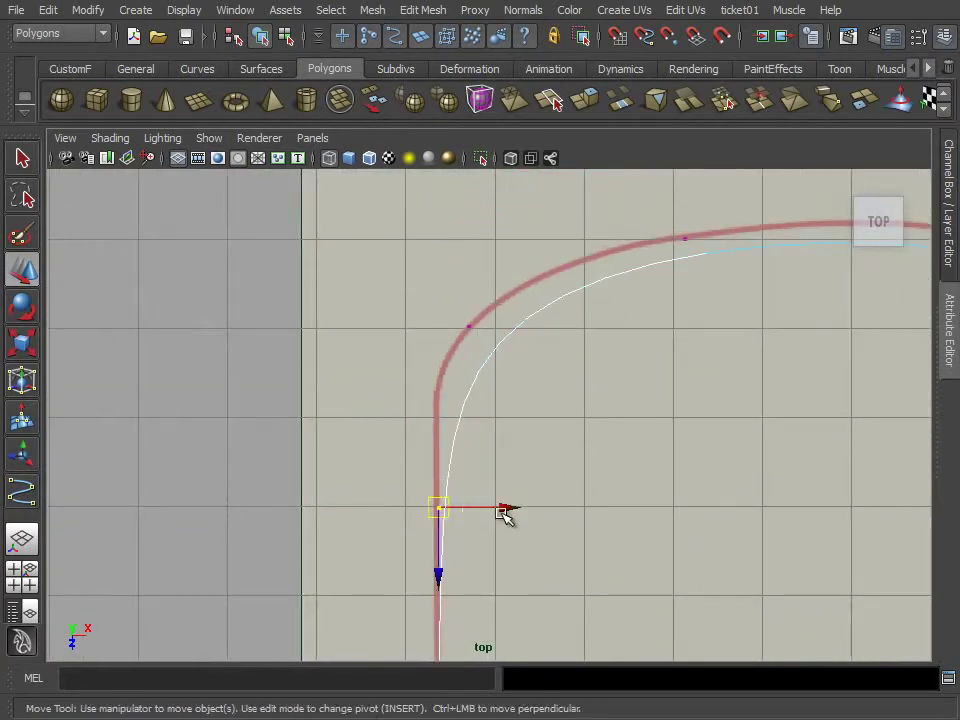
pyautogui.keyDown('alt'); pyautogui.moveTo(529, 336); pyautogui.dragTo(476, 454, button='middle'); pyautogui.keyUp('alt')
pyautogui.moveTo(462, 451); pyautogui.dragTo(429, 413)
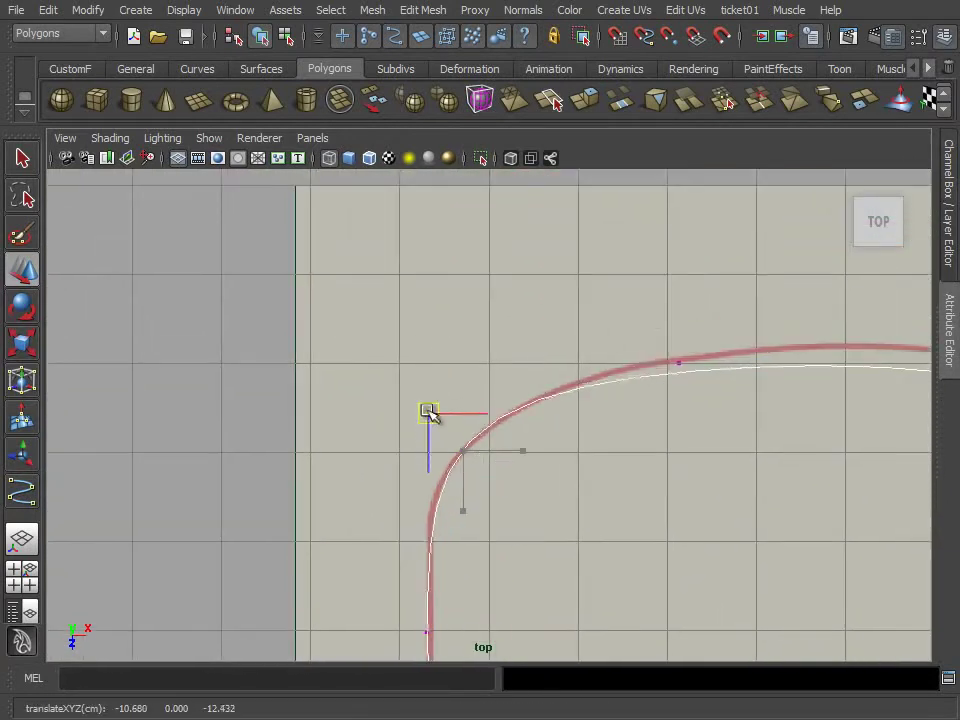
pyautogui.keyDown('alt'); pyautogui.moveTo(429, 413); pyautogui.dragTo(350, 510, button='middle'); pyautogui.keyUp('alt')
# Nudge the neighbouring and lower-left CVs onto the red outline
pyautogui.click(599, 458)
pyautogui.moveTo(598, 522); pyautogui.dragTo(598, 507)
pyautogui.click(359, 502)
pyautogui.moveTo(360, 505); pyautogui.dragTo(347, 523)
pyautogui.keyDown('alt'); pyautogui.moveTo(347, 523); pyautogui.dragTo(344, 329, button='middle'); pyautogui.keyUp('alt')
pyautogui.click(323, 562)
pyautogui.moveTo(391, 577); pyautogui.dragTo(392, 561)
pyautogui.moveTo(785, 399)
pyautogui.keyDown('alt'); pyautogui.mouseDown(button='middle')
pyautogui.moveTo(559, 499)
pyautogui.moveTo(305, 544)
pyautogui.mouseUp(button='middle'); pyautogui.keyUp('alt')
pyautogui.moveTo(513, 487); pyautogui.dragTo(383, 357)
pyautogui.moveTo(436, 505); pyautogui.dragTo(436, 478)
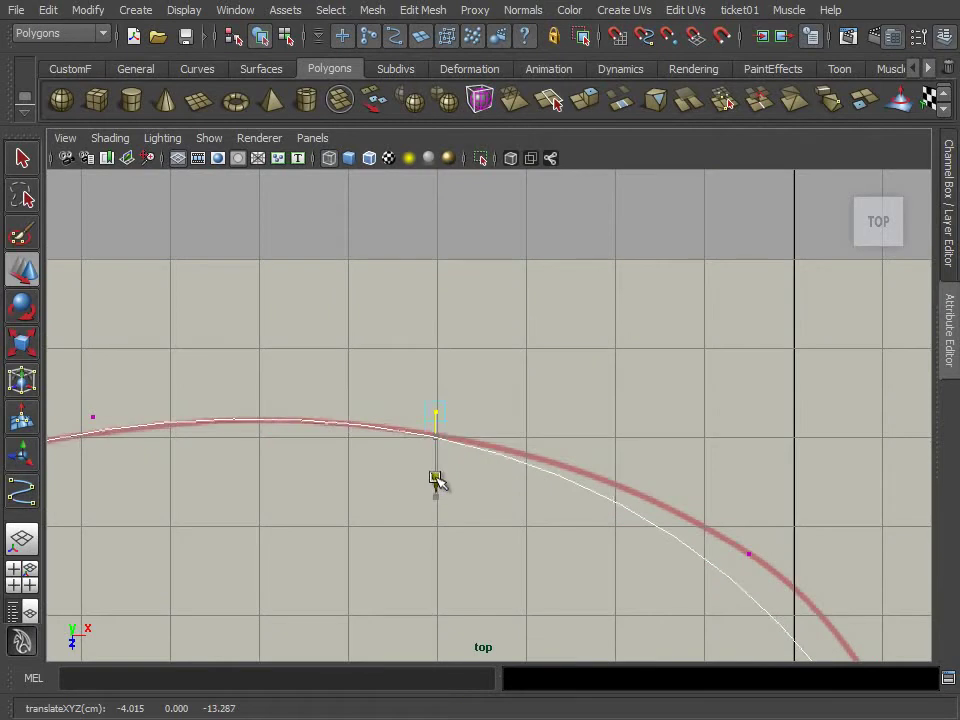
# Reposition CVs along the arc so the curve follows the outline
pyautogui.keyDown('alt'); pyautogui.moveTo(510, 412); pyautogui.dragTo(281, 286, button='middle'); pyautogui.keyUp('alt')
pyautogui.moveTo(407, 390); pyautogui.dragTo(632, 489)
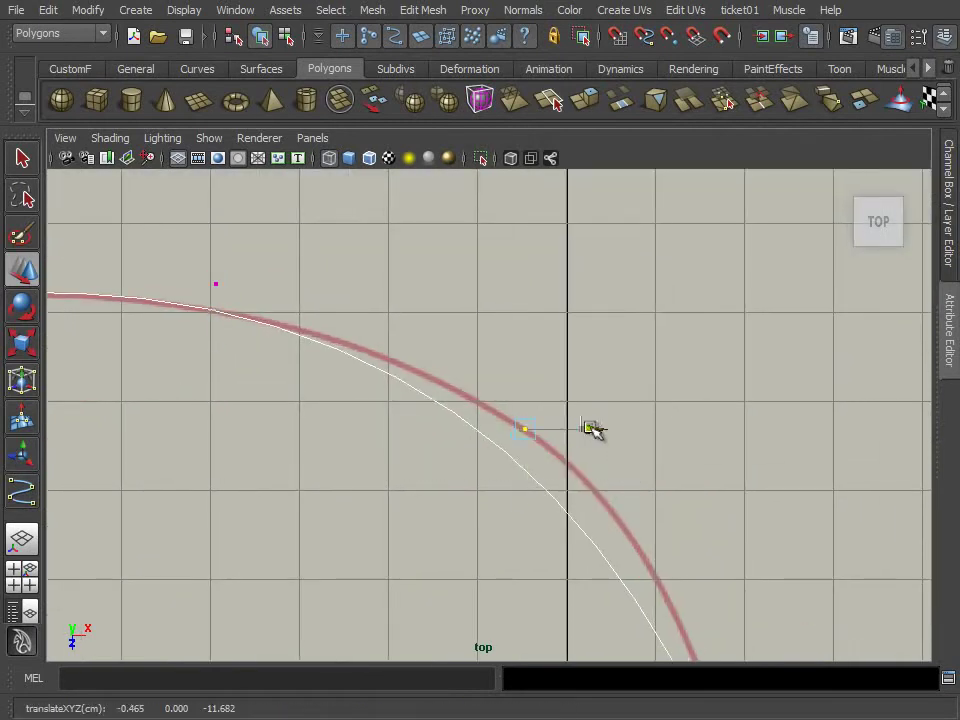
pyautogui.moveTo(663, 405)
pyautogui.keyDown('alt'); pyautogui.mouseDown(button='middle')
pyautogui.moveTo(536, 369)
pyautogui.moveTo(311, 375)
pyautogui.mouseUp(button='middle'); pyautogui.keyUp('alt')
pyautogui.moveTo(311, 375); pyautogui.dragTo(439, 439)
pyautogui.moveTo(439, 439)
pyautogui.keyDown('alt'); pyautogui.mouseDown(button='middle')
pyautogui.moveTo(452, 263)
pyautogui.moveTo(375, 407)
pyautogui.mouseUp(button='middle'); pyautogui.keyUp('alt')
pyautogui.moveTo(399, 448)
pyautogui.mouseDown()
pyautogui.moveTo(517, 525)
pyautogui.moveTo(489, 506)
pyautogui.mouseUp()
pyautogui.moveTo(489, 506)
pyautogui.keyDown('alt'); pyautogui.mouseDown(button='middle')
pyautogui.moveTo(441, 401)
pyautogui.moveTo(441, 287)
pyautogui.mouseUp(button='middle'); pyautogui.keyUp('alt')
pyautogui.click(528, 473)
pyautogui.moveTo(528, 473)
pyautogui.mouseDown()
pyautogui.moveTo(511, 493)
pyautogui.moveTo(484, 470)
pyautogui.mouseUp()
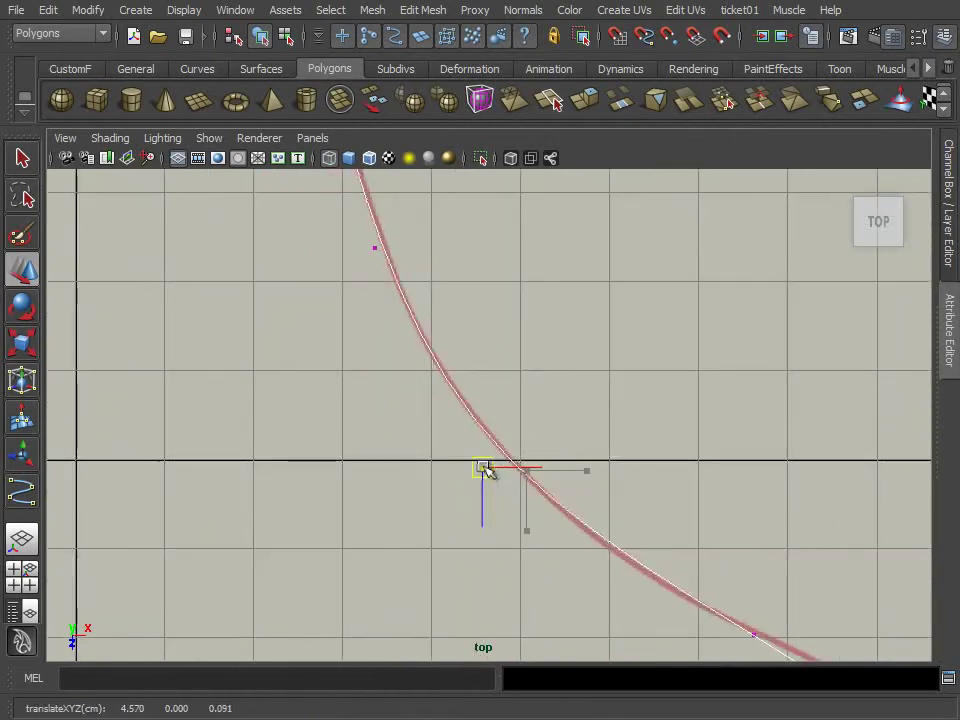
pyautogui.keyDown('alt'); pyautogui.moveTo(489, 473); pyautogui.dragTo(563, 560, button='middle'); pyautogui.keyUp('alt')
pyautogui.moveTo(690, 537); pyautogui.dragTo(750, 502)
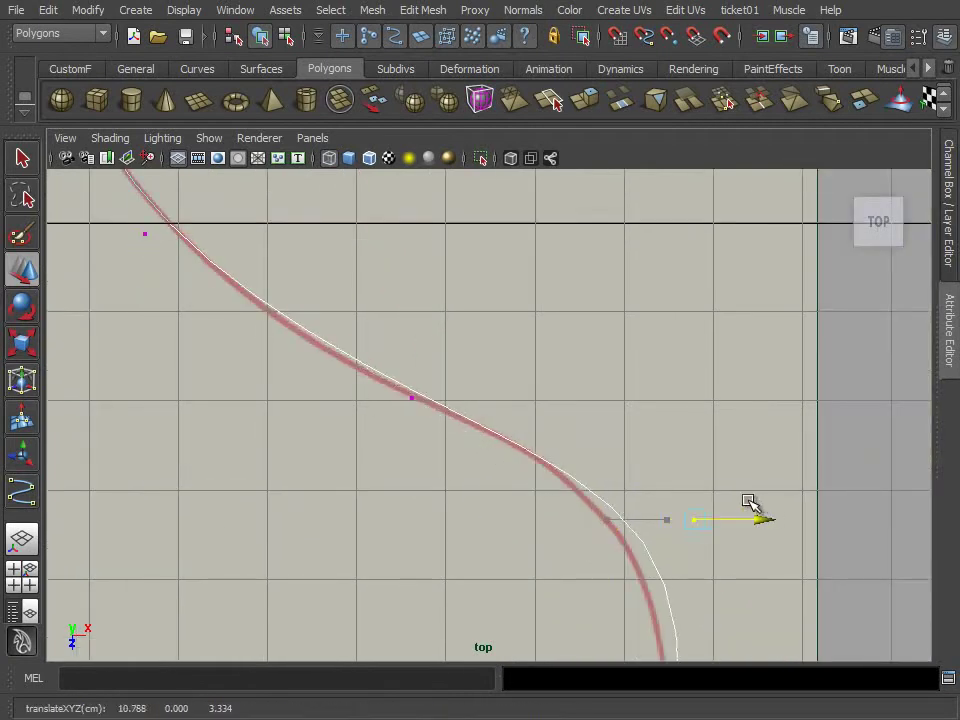
# Adjust the middle and lower-right CVs of the bend to match the outline
pyautogui.click(411, 397)
pyautogui.moveTo(404, 389); pyautogui.dragTo(393, 383)
pyautogui.click(666, 520)
pyautogui.moveTo(666, 521); pyautogui.dragTo(644, 501)
pyautogui.click(397, 393)
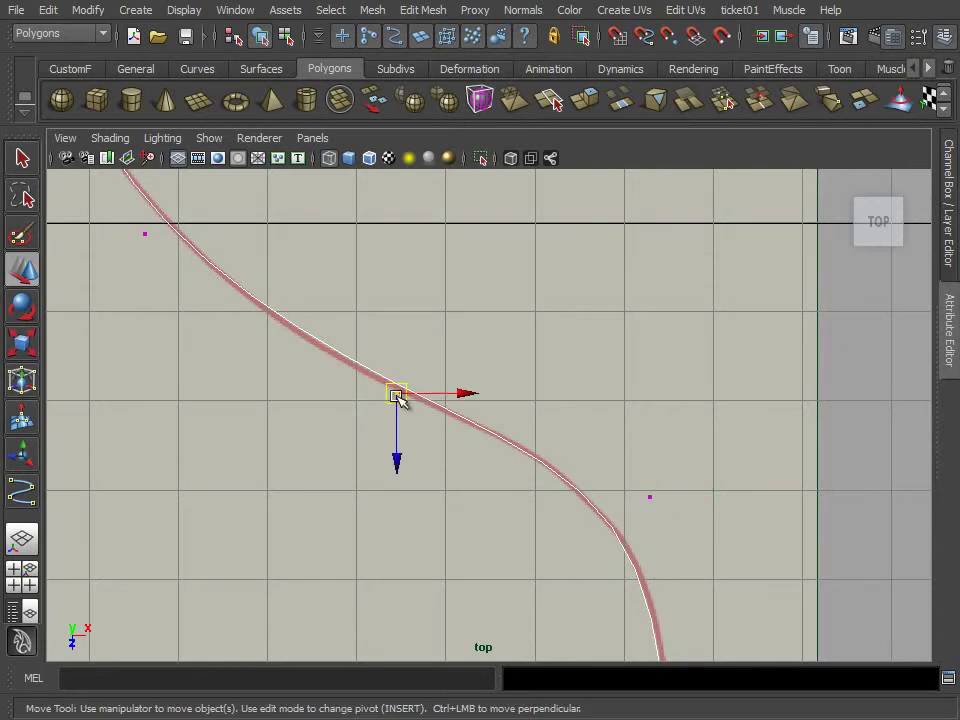
pyautogui.keyDown('alt'); pyautogui.moveTo(452, 500); pyautogui.dragTo(396, 259, button='middle'); pyautogui.keyUp('alt')
pyautogui.moveTo(446, 474); pyautogui.dragTo(574, 570)
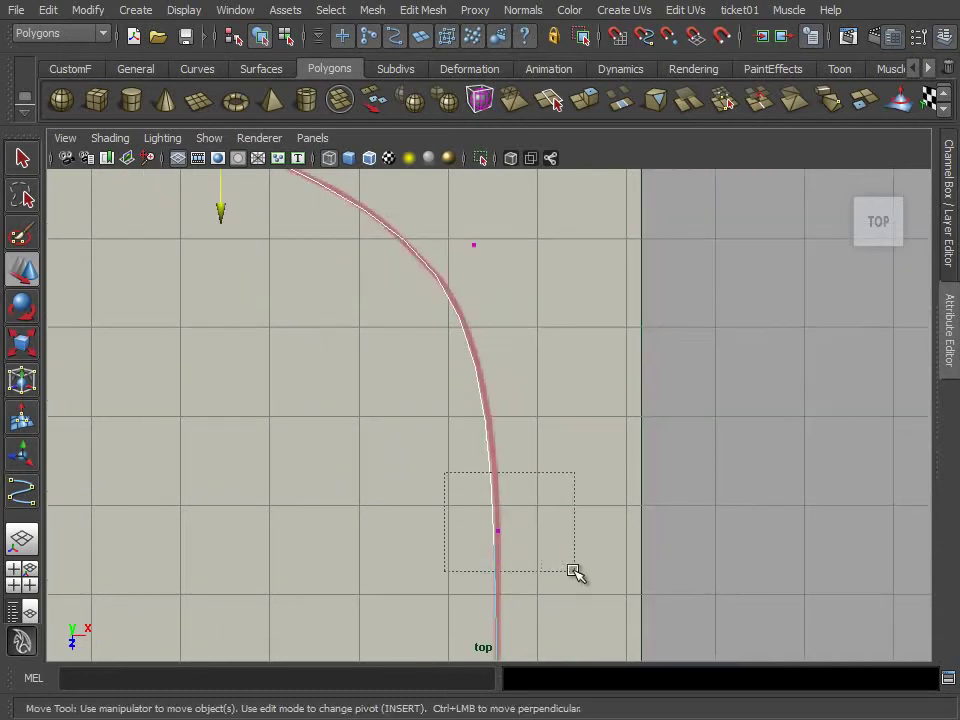
# Zoom and center the top view on the square plane at the curve's end
pyautogui.moveTo(567, 543)
pyautogui.keyDown('alt'); pyautogui.mouseDown(button='middle')
pyautogui.moveTo(489, 446)
pyautogui.moveTo(551, 394)
pyautogui.moveTo(527, 347)
pyautogui.mouseUp(button='middle'); pyautogui.keyUp('alt')
pyautogui.scroll(-5, 403, 391)
pyautogui.scroll(-2, 403, 391)
pyautogui.moveTo(403, 391)
pyautogui.keyDown('alt'); pyautogui.mouseDown(button='middle')
pyautogui.moveTo(467, 476)
pyautogui.moveTo(578, 681)
pyautogui.moveTo(643, 360)
pyautogui.mouseUp(button='middle'); pyautogui.keyUp('alt')
pyautogui.rightClick(421, 407)
pyautogui.rightClick(425, 407)
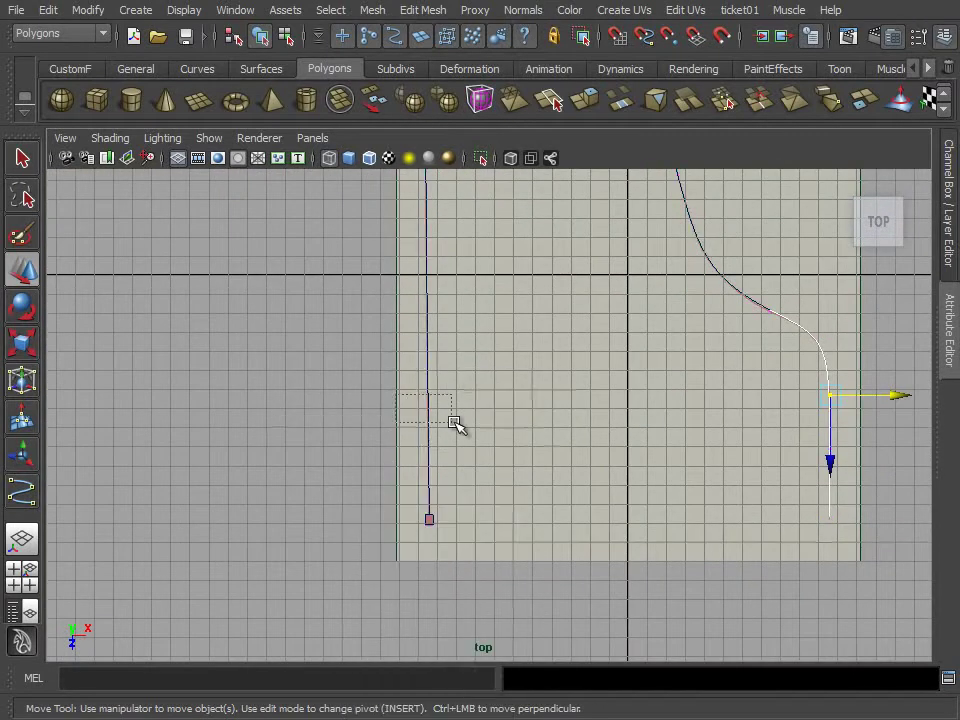
pyautogui.scroll(4, 560, 310)
pyautogui.scroll(3, 537, 509)
pyautogui.scroll(1, 537, 509)
pyautogui.keyDown('alt'); pyautogui.moveTo(537, 509); pyautogui.dragTo(520, 400, button='middle'); pyautogui.keyUp('alt')
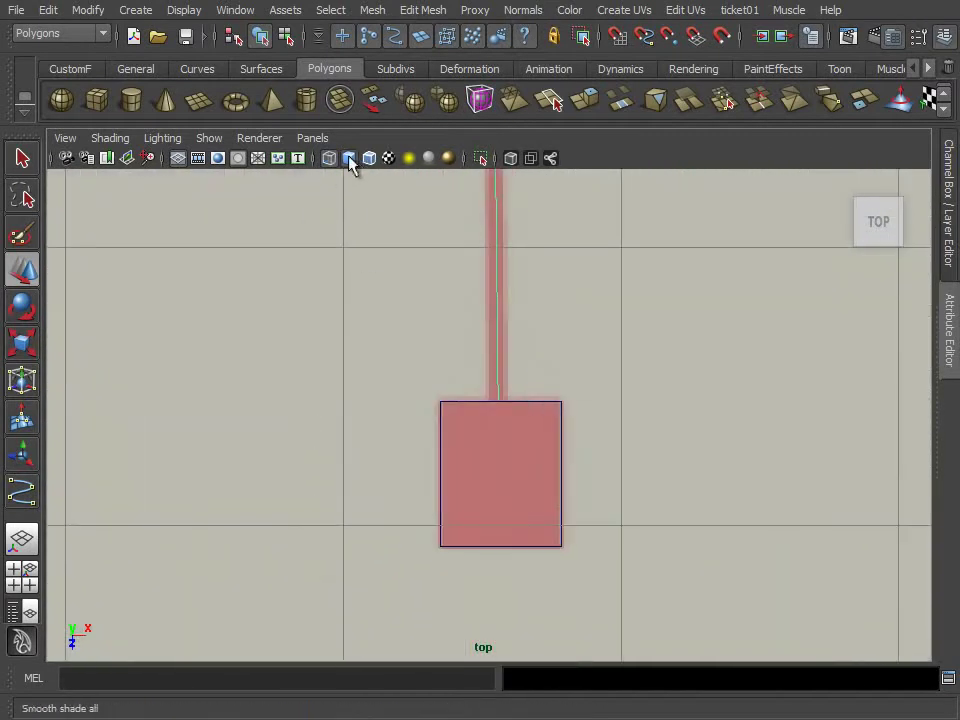
# Smooth-shade the scene and extrude the square's edge along curve1
pyautogui.click(349, 160)
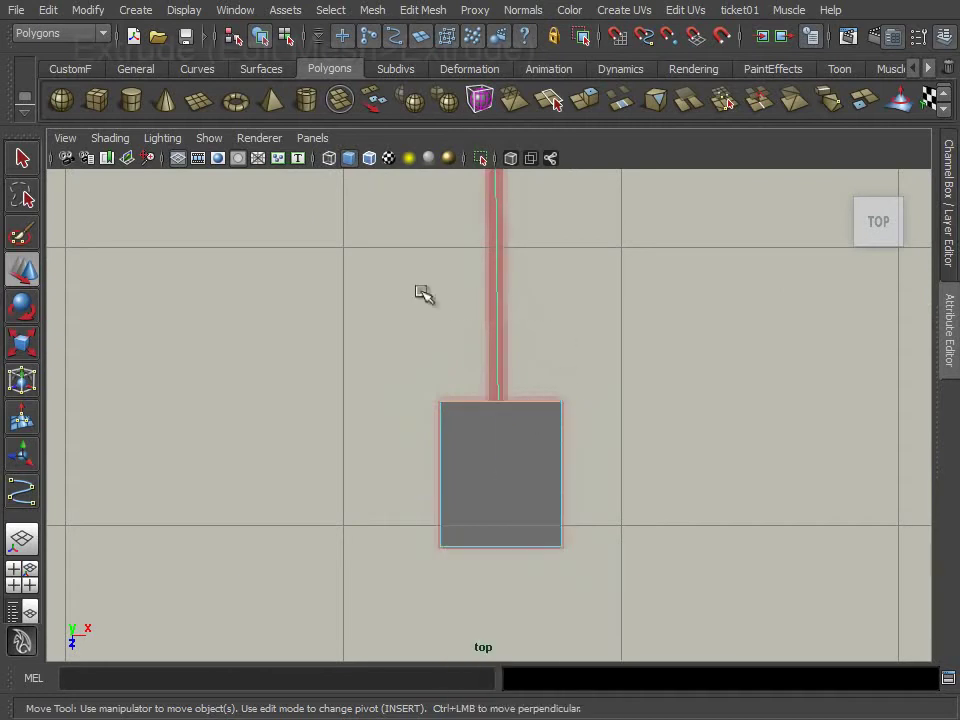
pyautogui.click(68, 72)
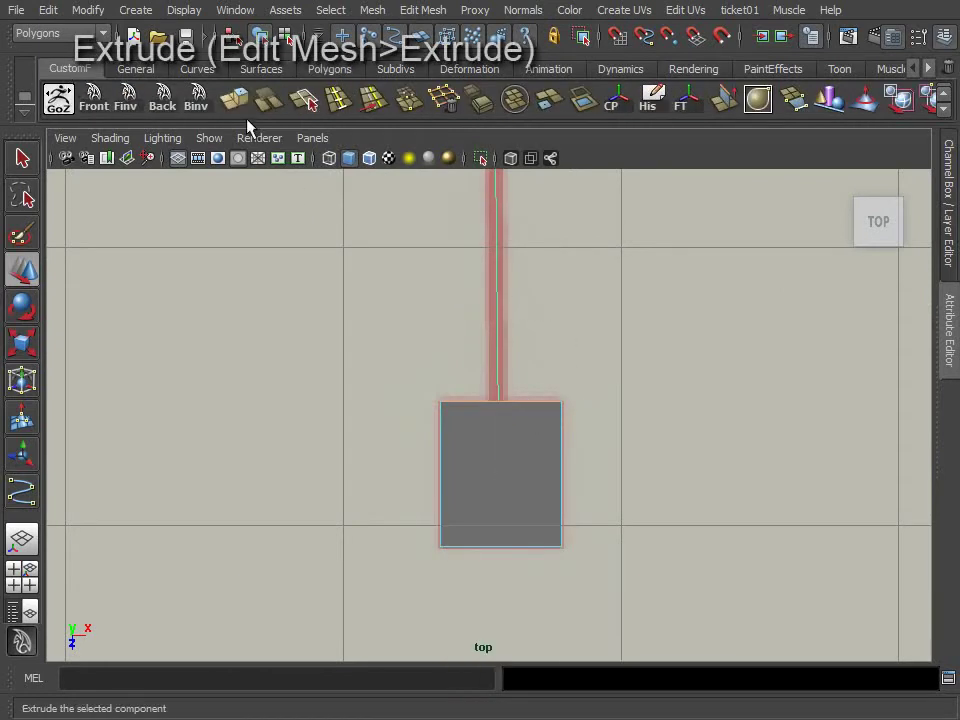
pyautogui.keyDown('alt'); pyautogui.moveTo(476, 381); pyautogui.dragTo(47, 386, button='middle'); pyautogui.keyUp('alt')
# View the strip in a smooth-shaded perspective view with the reference image plane hidden
pyautogui.press('space')
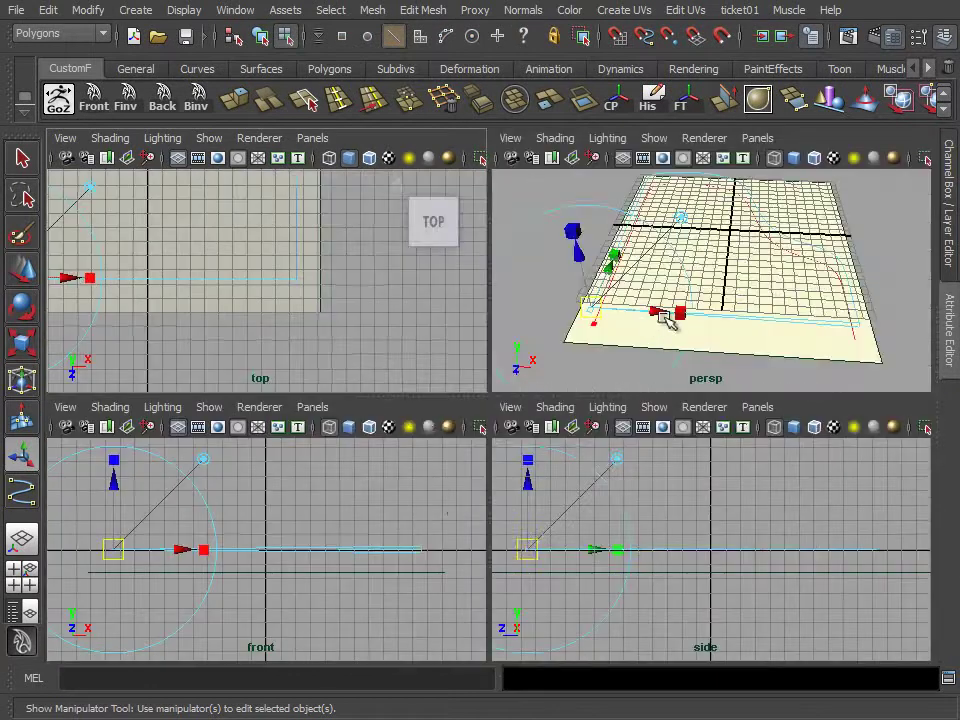
pyautogui.press('space')
pyautogui.click(212, 138)
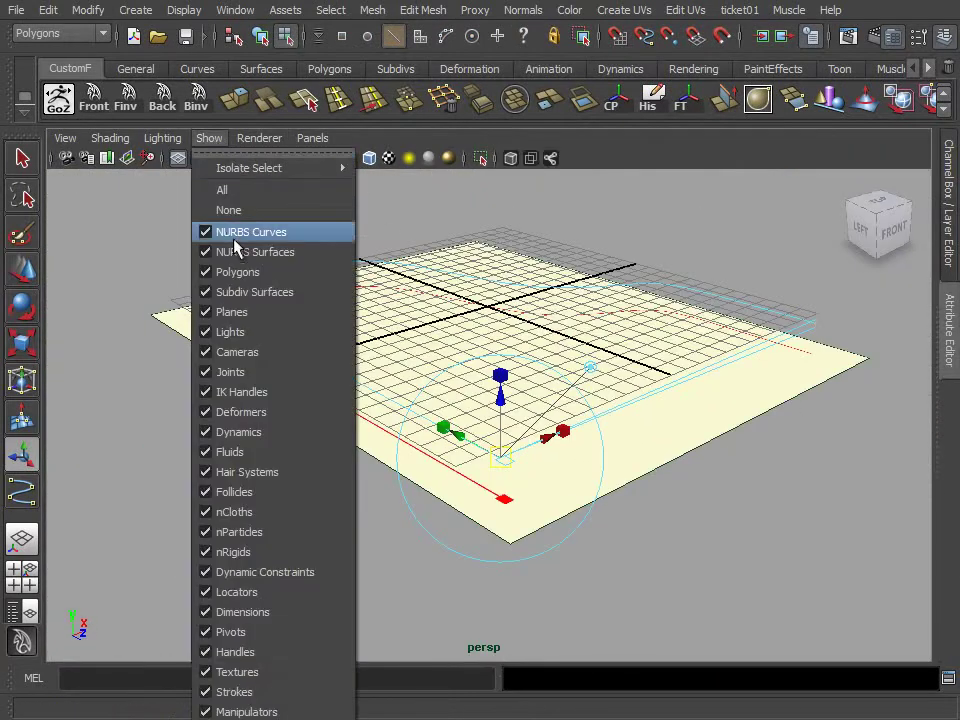
pyautogui.click(248, 352)
pyautogui.keyDown('alt'); pyautogui.moveTo(720, 373); pyautogui.dragTo(377, 155); pyautogui.keyUp('alt')
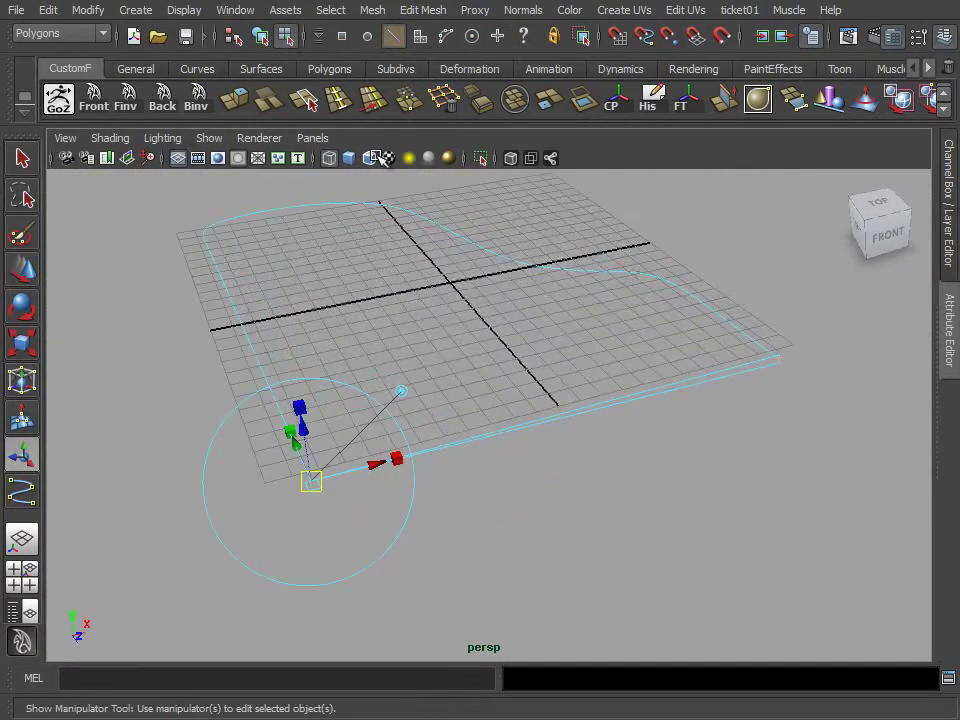
pyautogui.click(352, 160)
# Set the extrusion's Divisions to 20 in the Channel Box
pyautogui.click(948, 330)
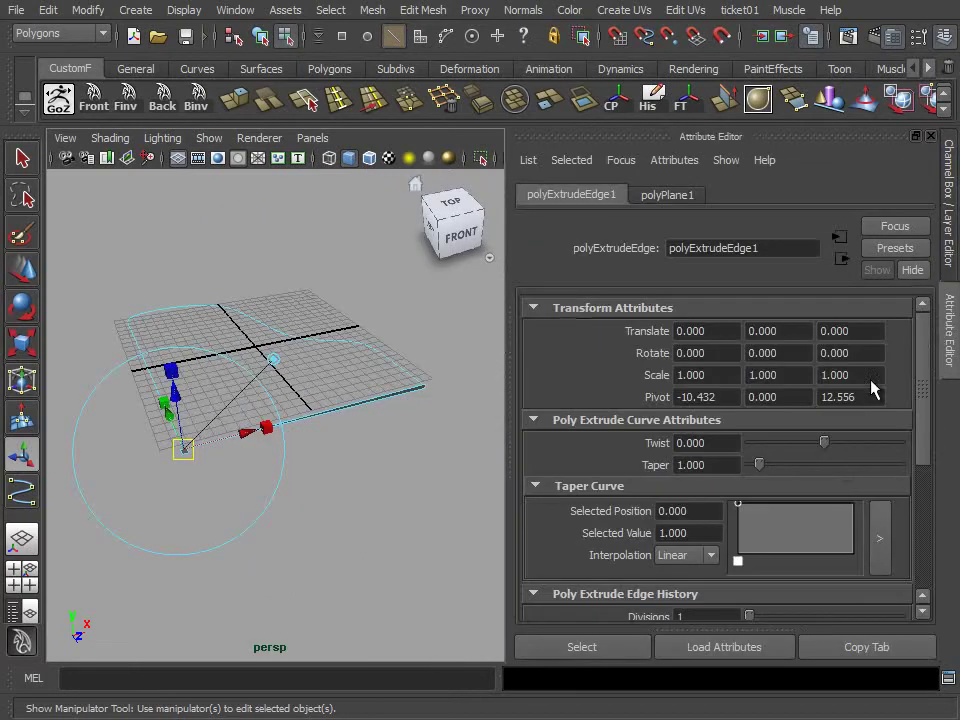
pyautogui.click(684, 197)
pyautogui.hotkey('ctrl', 'a')
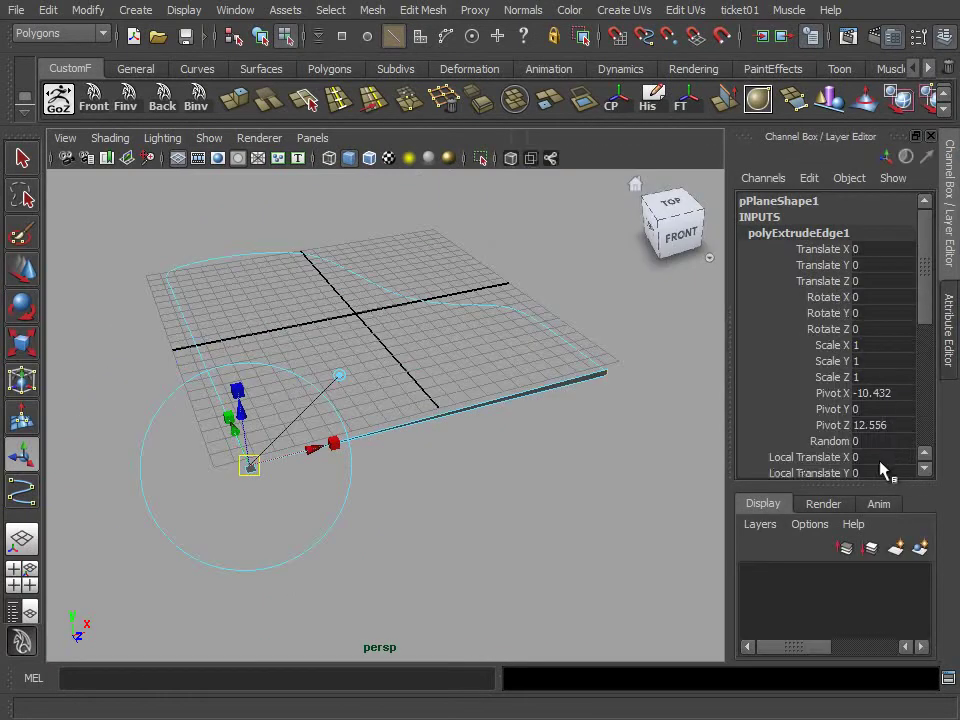
pyautogui.scroll(-5, 879, 430)
pyautogui.click(870, 390)
pyautogui.write('20')
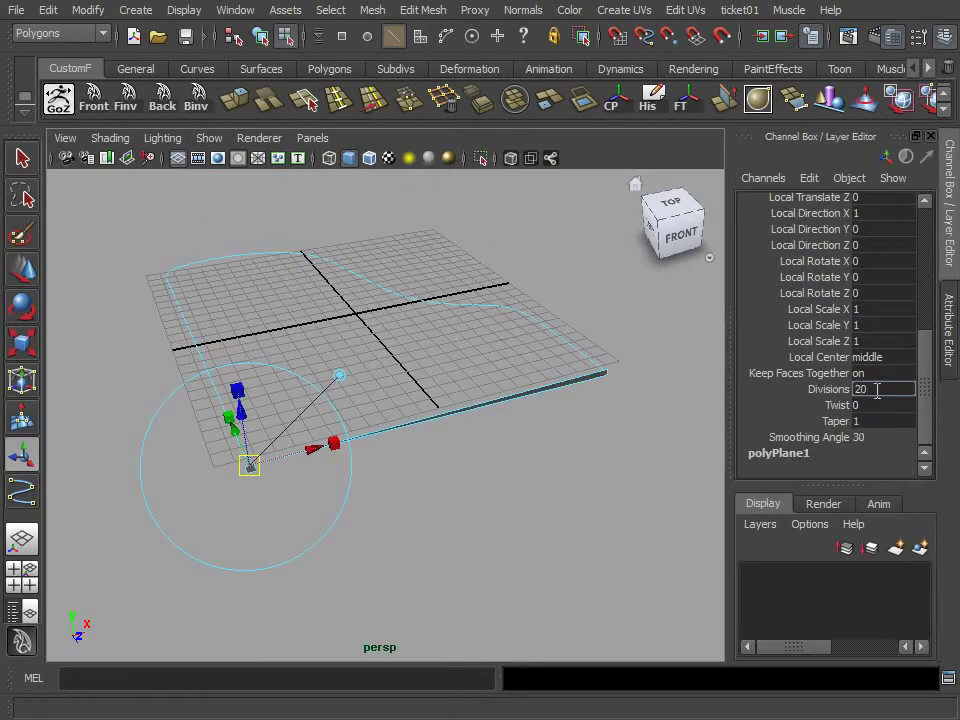
pyautogui.press('Return')
pyautogui.keyDown('alt'); pyautogui.moveTo(561, 435); pyautogui.dragTo(298, 484); pyautogui.keyUp('alt')
pyautogui.scroll(5, 298, 484)
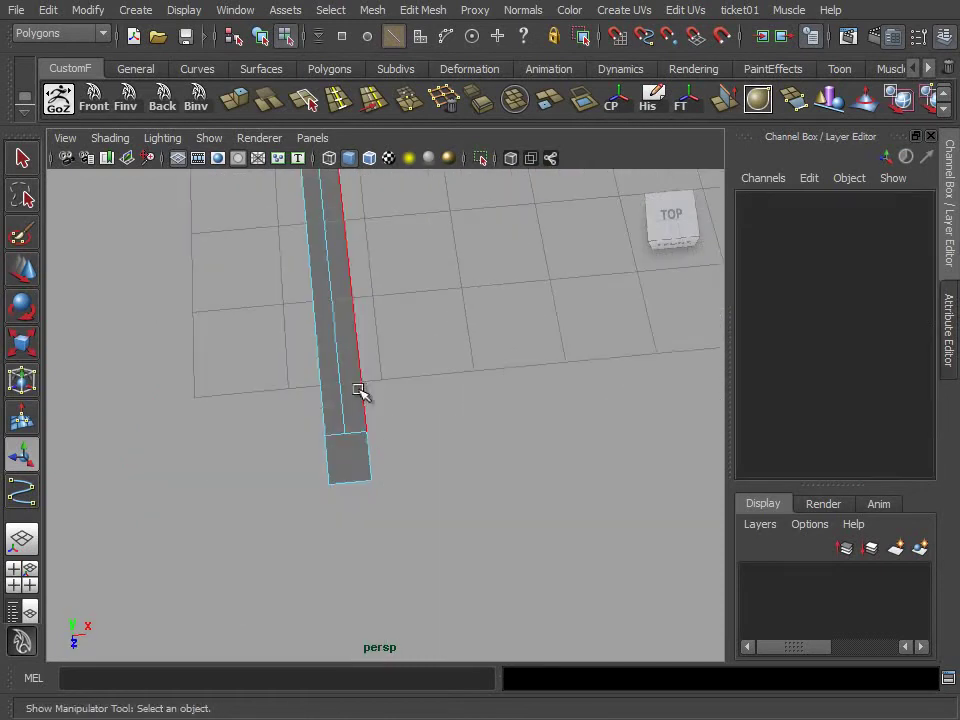
# Delete pPlane1's construction history
pyautogui.click(358, 385)
pyautogui.hotkey('alt', 'shift', 'd')
pyautogui.press('F8')
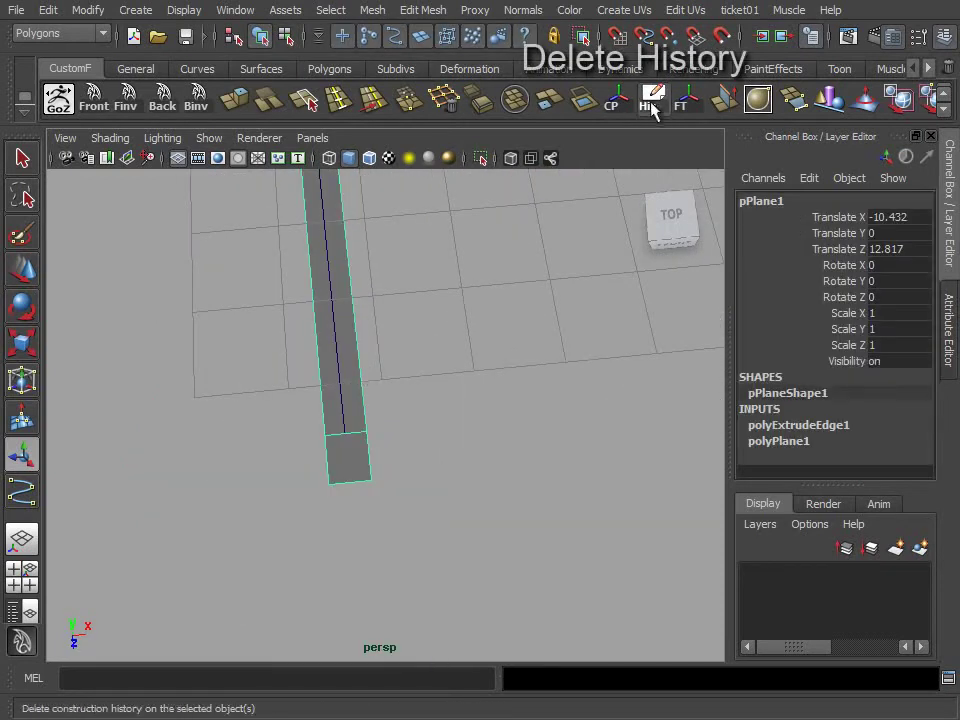
pyautogui.click(647, 97)
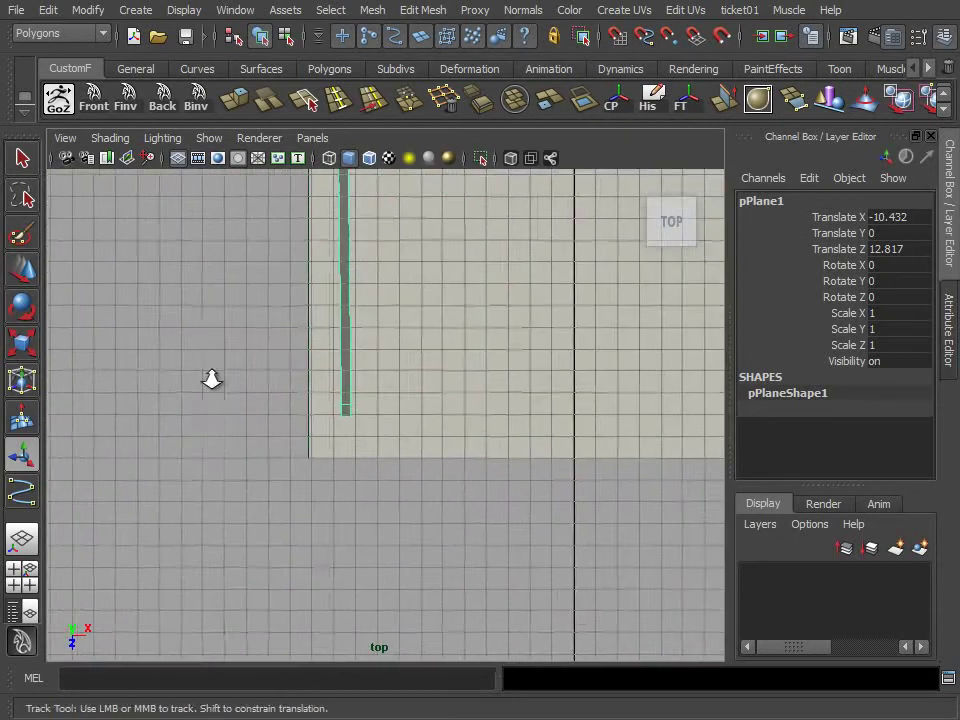
pyautogui.moveTo(272, 460); pyautogui.dragTo(268, 499, button='right')
# Delete the extra edge at the strip's end and nudge its two end vertices further out along Z
pyautogui.click(305, 100)
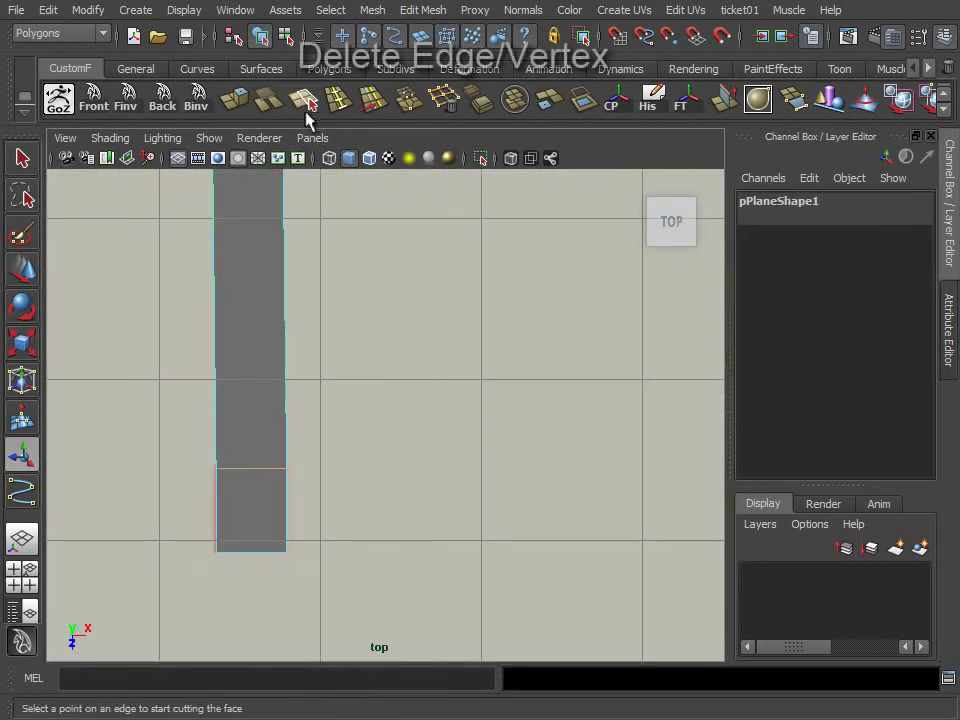
pyautogui.click(440, 104)
pyautogui.moveTo(264, 398); pyautogui.dragTo(180, 486, button='right')
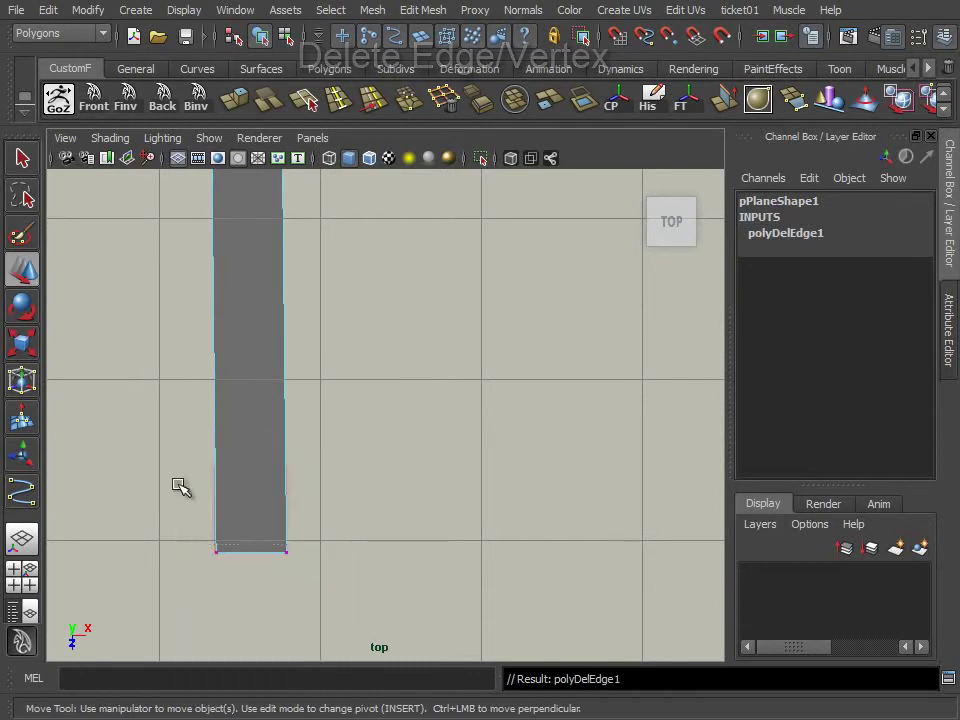
pyautogui.moveTo(200, 525); pyautogui.dragTo(300, 575)
pyautogui.moveTo(252, 621); pyautogui.dragTo(246, 561)
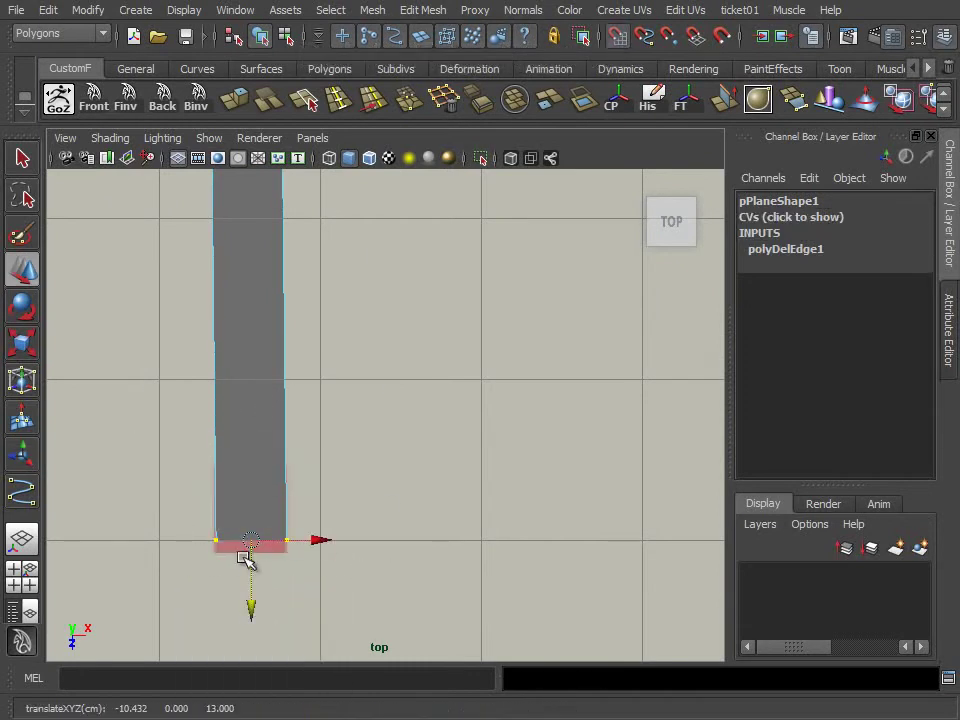
pyautogui.scroll(-5, 476, 521)
pyautogui.moveTo(476, 521)
pyautogui.keyDown('alt'); pyautogui.mouseDown(button='middle')
pyautogui.moveTo(253, 518)
pyautogui.moveTo(547, 452)
pyautogui.mouseUp(button='middle'); pyautogui.keyUp('alt')
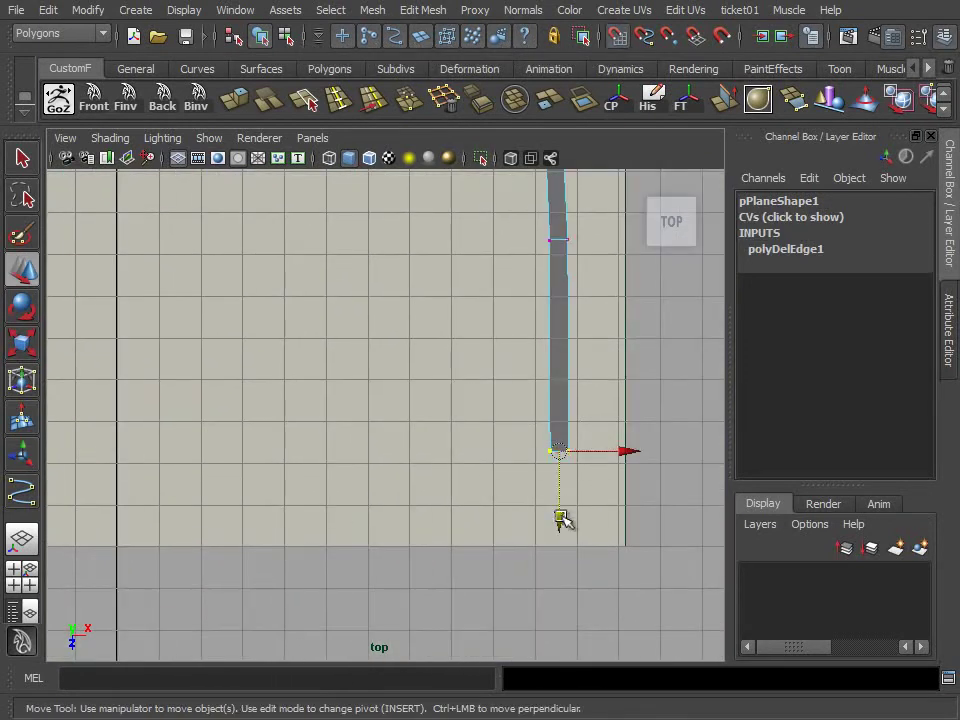
pyautogui.moveTo(561, 519); pyautogui.dragTo(560, 467)
pyautogui.moveTo(547, 420)
pyautogui.keyDown('alt'); pyautogui.mouseDown(button='middle')
pyautogui.moveTo(561, 444)
pyautogui.moveTo(208, 446)
pyautogui.moveTo(343, 439)
pyautogui.mouseUp(button='middle'); pyautogui.keyUp('alt')
# Duplicate the whole strip and raise the copy upward
pyautogui.press('F8')
pyautogui.press('space')
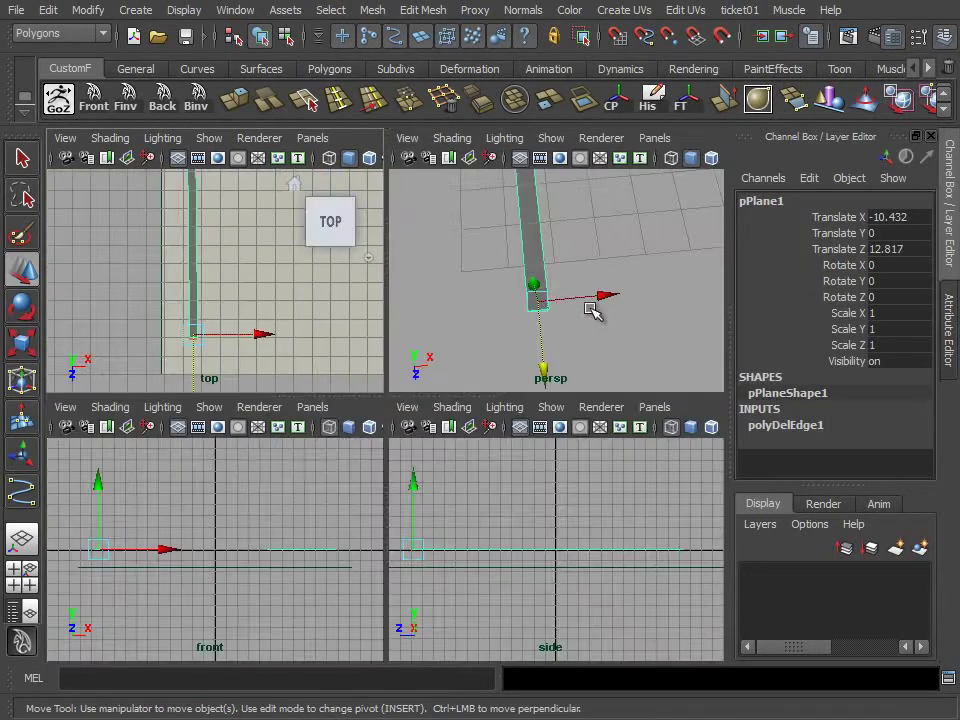
pyautogui.press('space')
pyautogui.keyDown('alt'); pyautogui.moveTo(591, 309); pyautogui.dragTo(469, 332); pyautogui.keyUp('alt')
pyautogui.moveTo(469, 332)
pyautogui.keyDown('alt'); pyautogui.mouseDown(button='right')
pyautogui.moveTo(434, 359)
pyautogui.moveTo(484, 358)
pyautogui.mouseUp(button='right'); pyautogui.keyUp('alt')
pyautogui.keyDown('alt'); pyautogui.moveTo(484, 358); pyautogui.dragTo(454, 381); pyautogui.keyUp('alt')
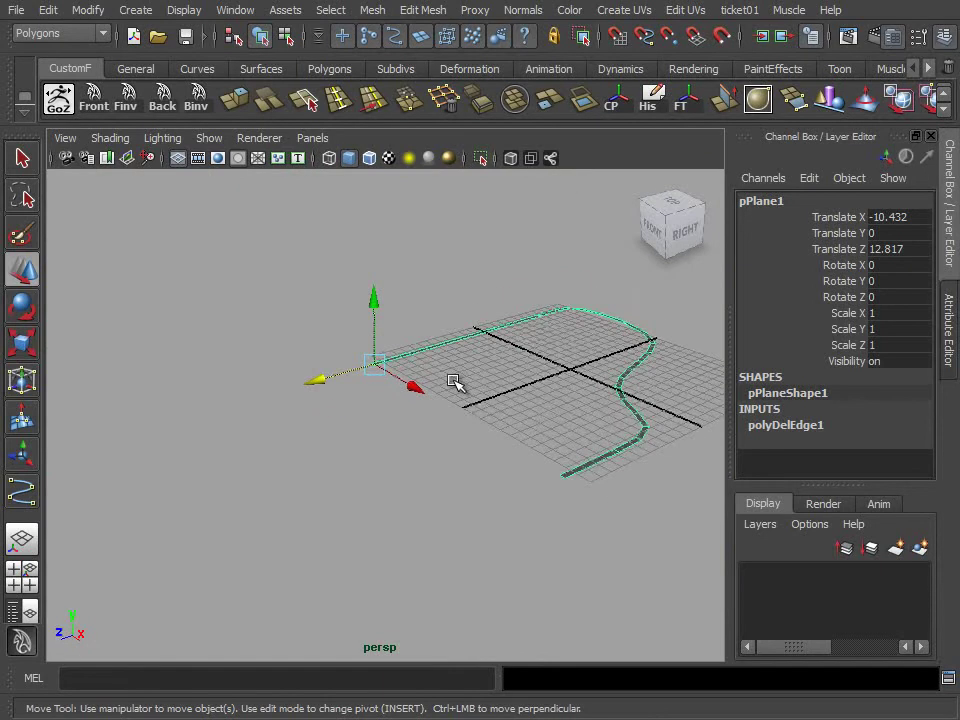
pyautogui.hotkey('ctrl', 'd')
pyautogui.moveTo(368, 296)
pyautogui.mouseDown()
pyautogui.moveTo(345, 145)
pyautogui.moveTo(350, 166)
pyautogui.mouseUp()
# Select the original strip pPlane1 and frame it in the side view
pyautogui.press('space')
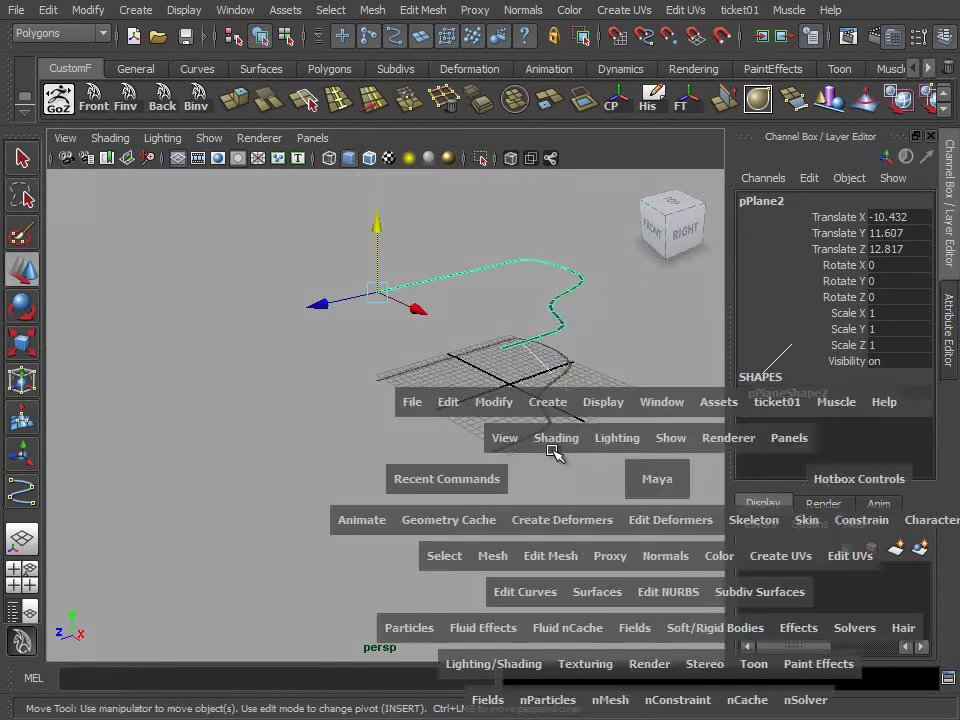
pyautogui.click(617, 296)
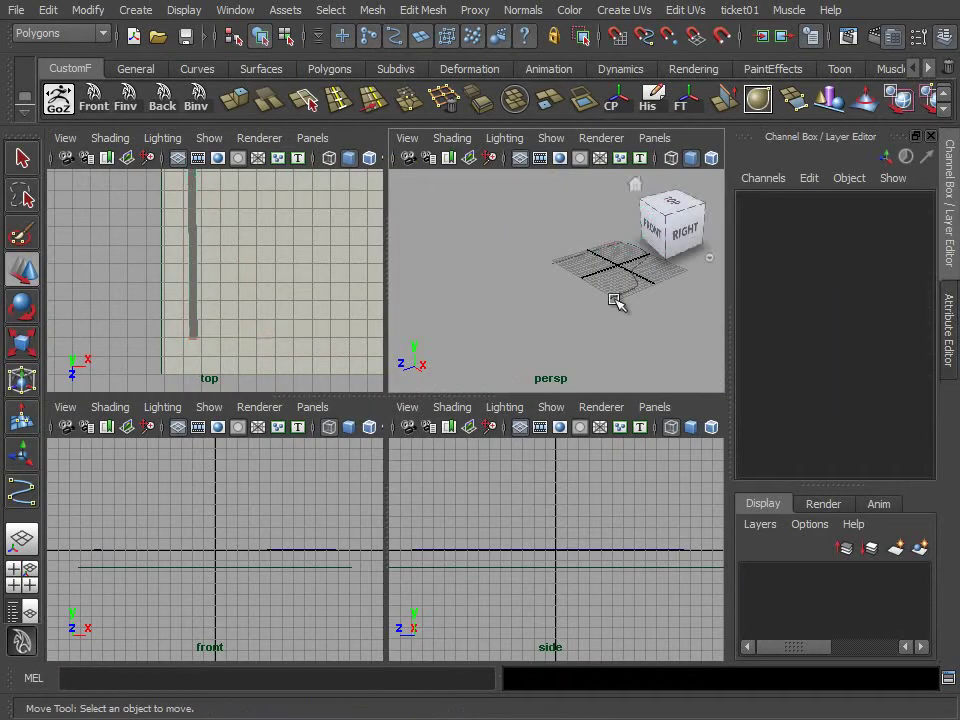
pyautogui.click(632, 285)
pyautogui.press('space')
pyautogui.press('space')
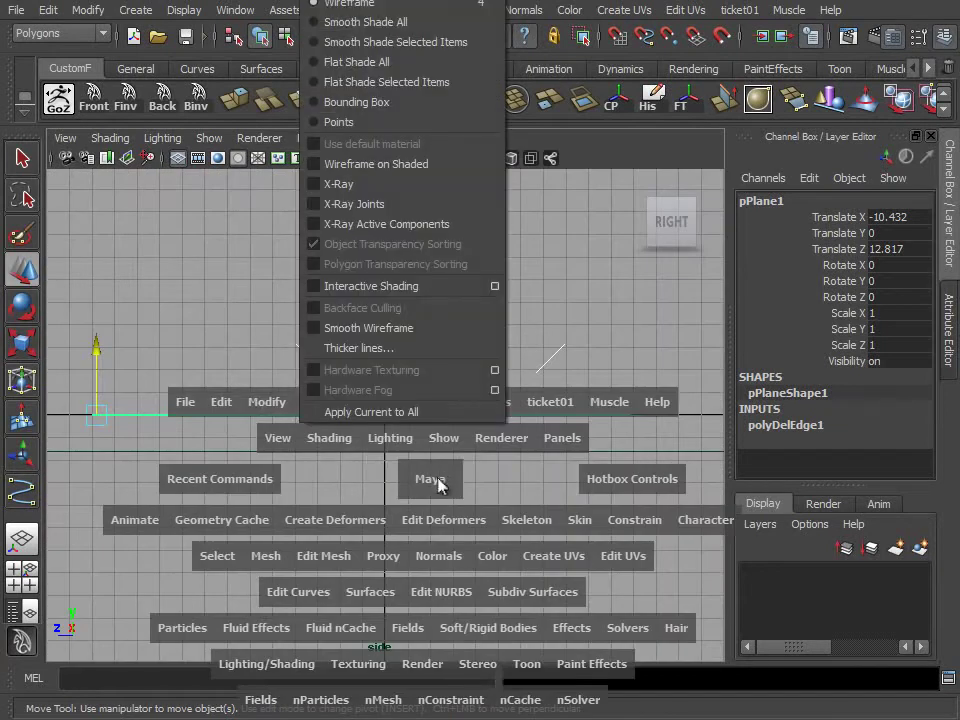
pyautogui.press('f')
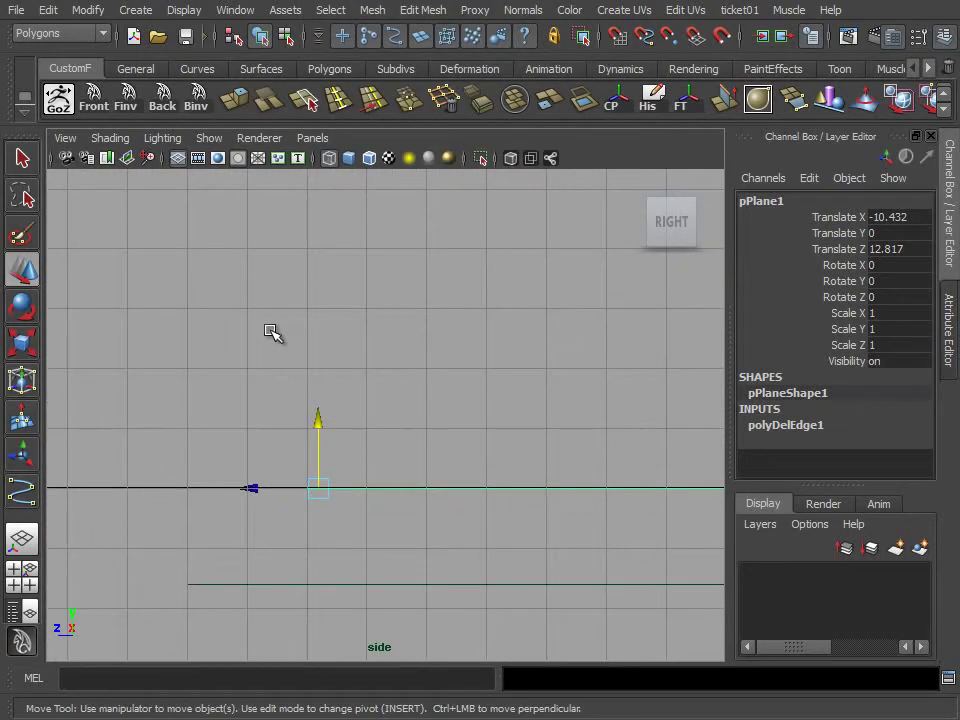
pyautogui.press('space')
pyautogui.keyDown('alt'); pyautogui.moveTo(311, 354); pyautogui.dragTo(242, 360, button='middle'); pyautogui.keyUp('alt')
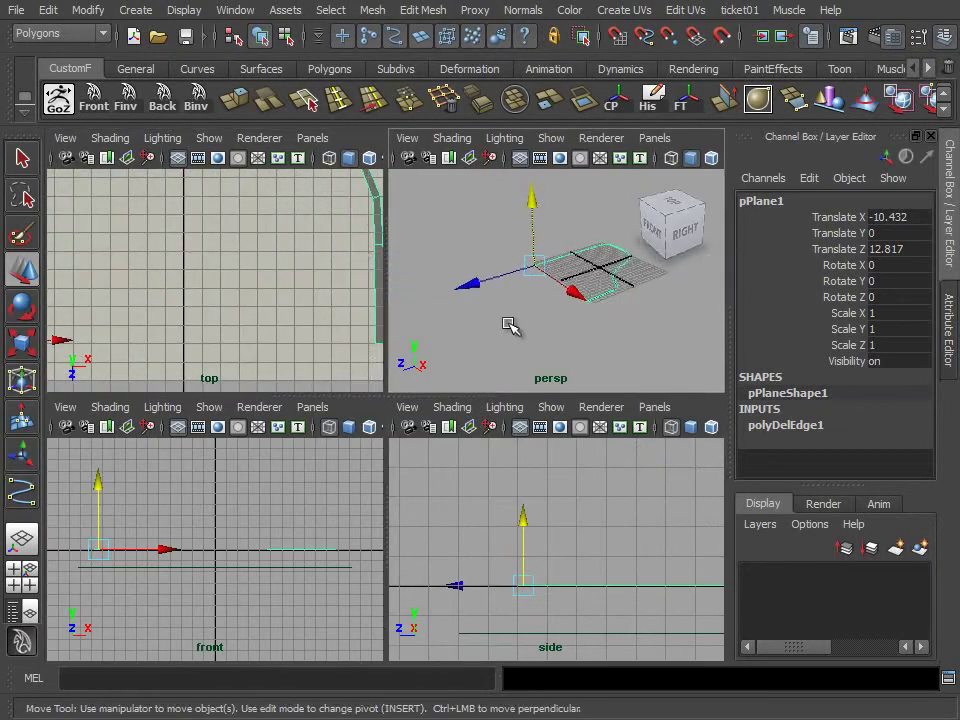
pyautogui.press('space')
pyautogui.press('space')
pyautogui.press('space')
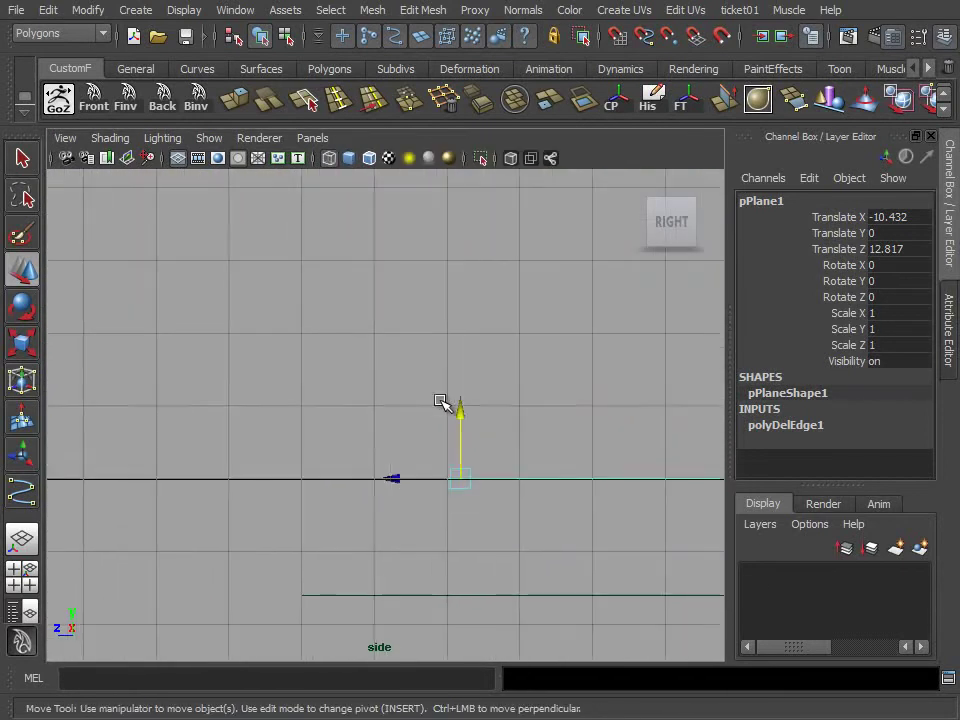
# Extrude the strip faces and raise them to Translate Y 3.934 as a wall
pyautogui.click(236, 102)
pyautogui.keyDown('alt'); pyautogui.moveTo(399, 399); pyautogui.dragTo(336, 424, button='right'); pyautogui.keyUp('alt')
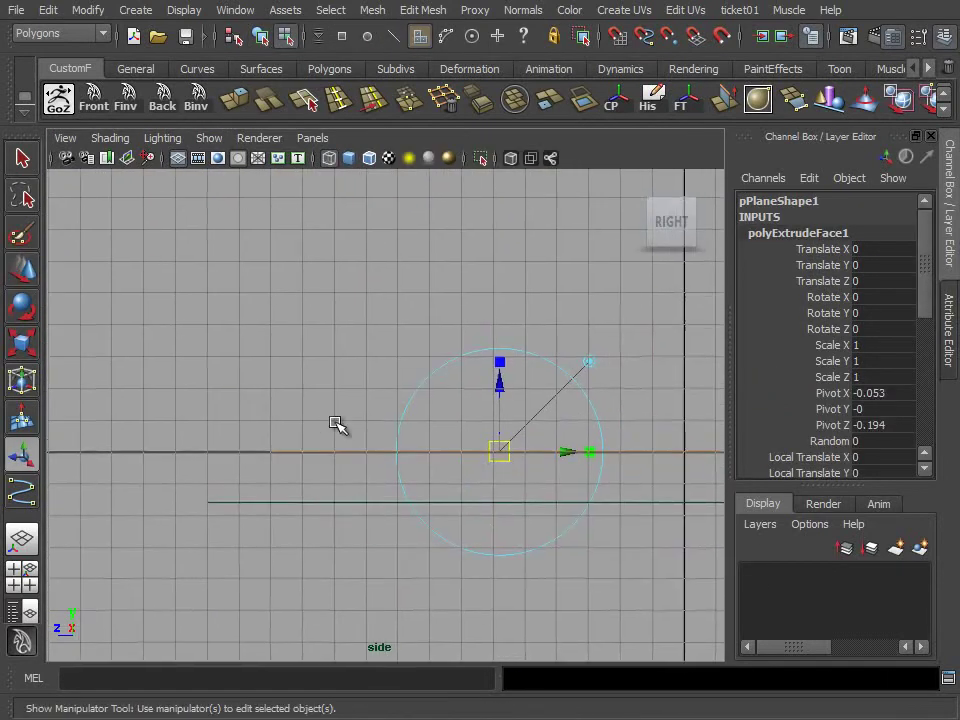
pyautogui.keyDown('alt'); pyautogui.moveTo(588, 364); pyautogui.dragTo(551, 381, button='right'); pyautogui.keyUp('alt')
pyautogui.moveTo(526, 398); pyautogui.dragTo(514, 274)
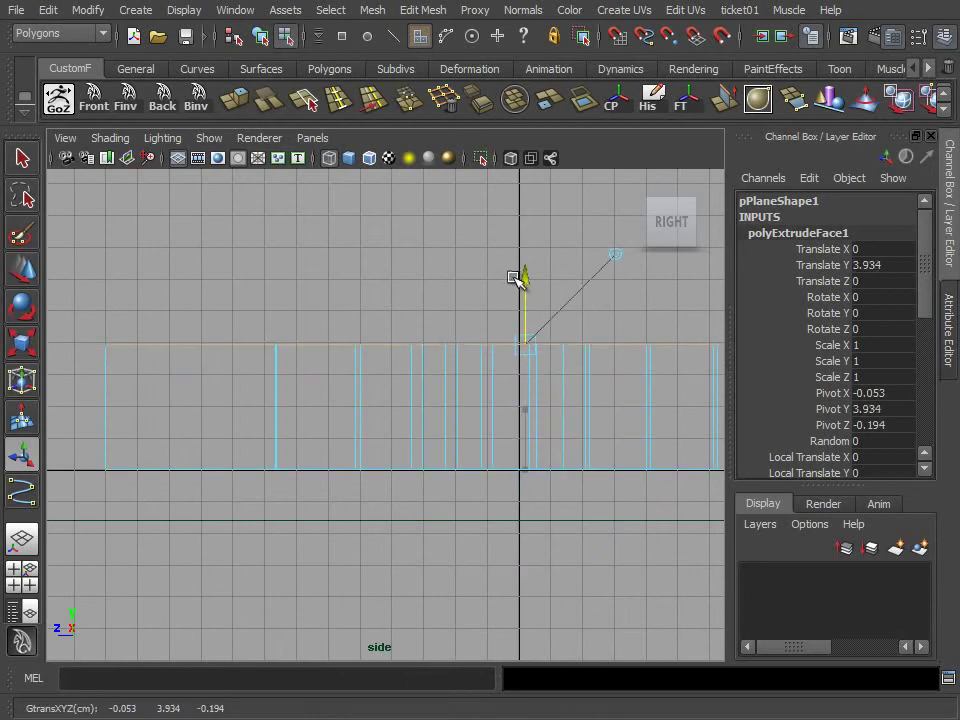
# Delete the extra vertical edges along the new wall
pyautogui.keyDown('alt'); pyautogui.moveTo(515, 278); pyautogui.dragTo(619, 326, button='right'); pyautogui.keyUp('alt')
pyautogui.press('Delete')
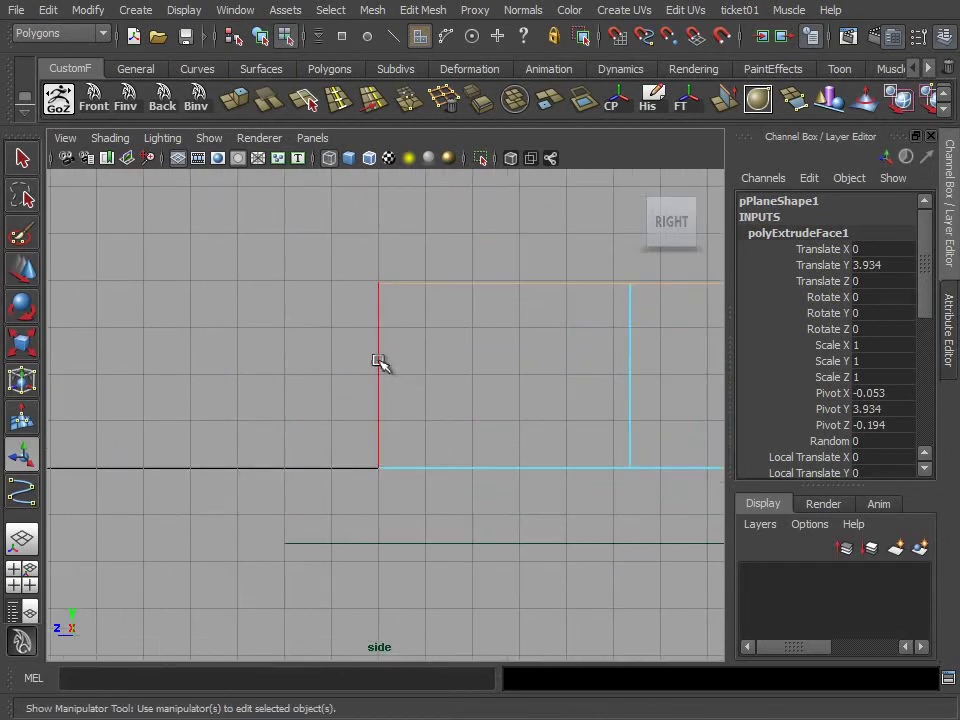
pyautogui.moveTo(379, 360); pyautogui.dragTo(362, 317, button='right')
pyautogui.keyDown('alt'); pyautogui.moveTo(372, 468); pyautogui.dragTo(333, 411, button='middle'); pyautogui.keyUp('alt')
# Insert three horizontal edge loops high, mid-height and low on the wall, then check in perspective
pyautogui.hotkey('ctrl', 'e')
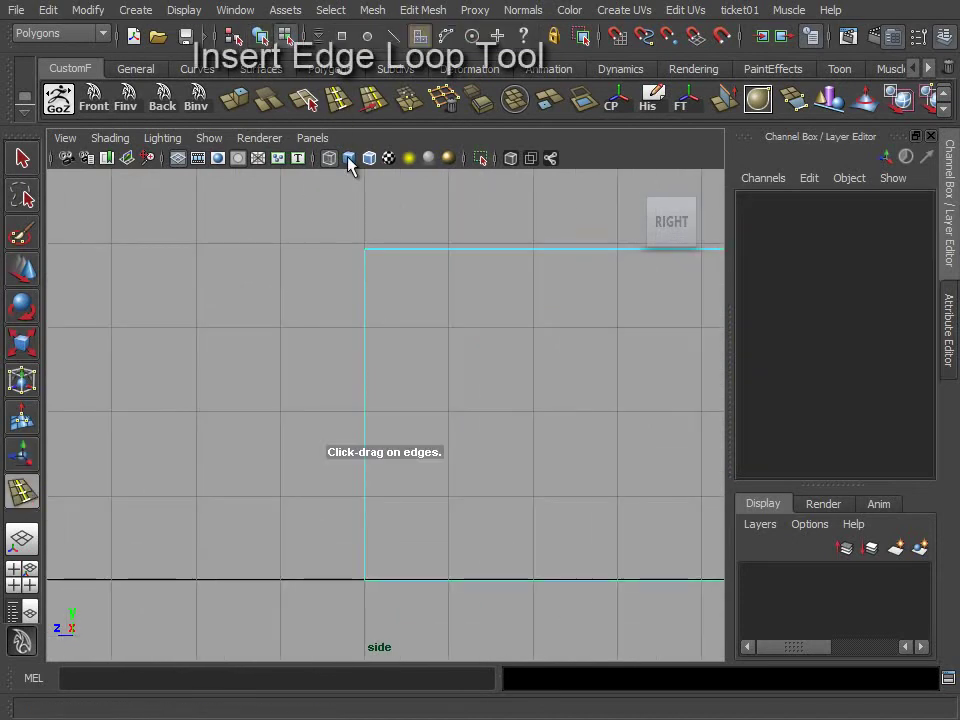
pyautogui.moveTo(367, 327); pyautogui.dragTo(367, 327)
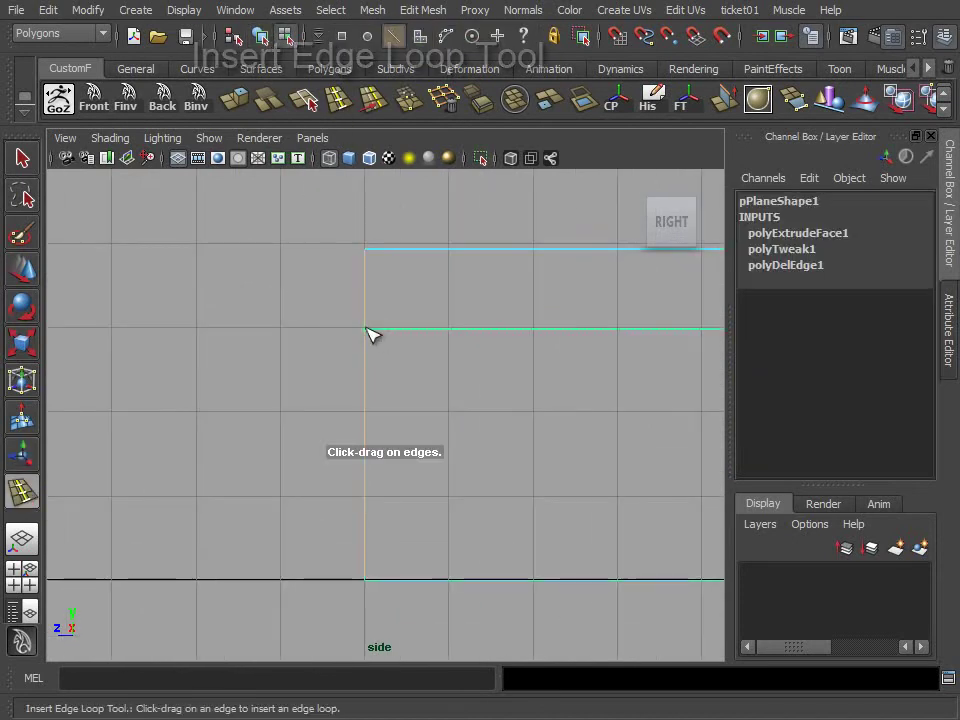
pyautogui.click(366, 412)
pyautogui.click(366, 497)
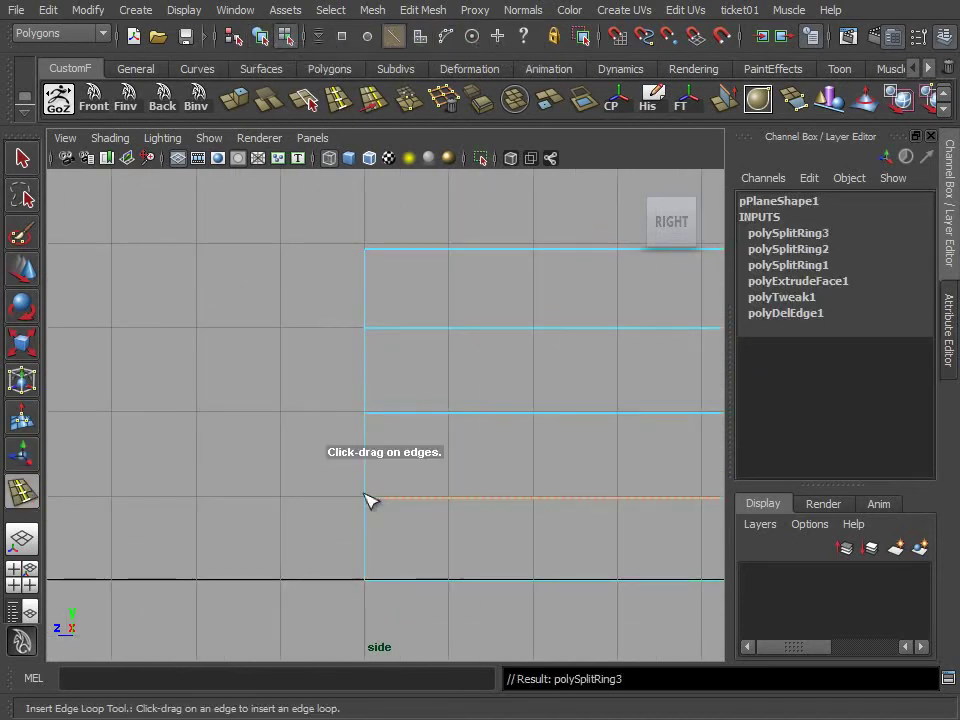
pyautogui.click(24, 268)
pyautogui.moveTo(440, 252); pyautogui.dragTo(362, 305, button='right')
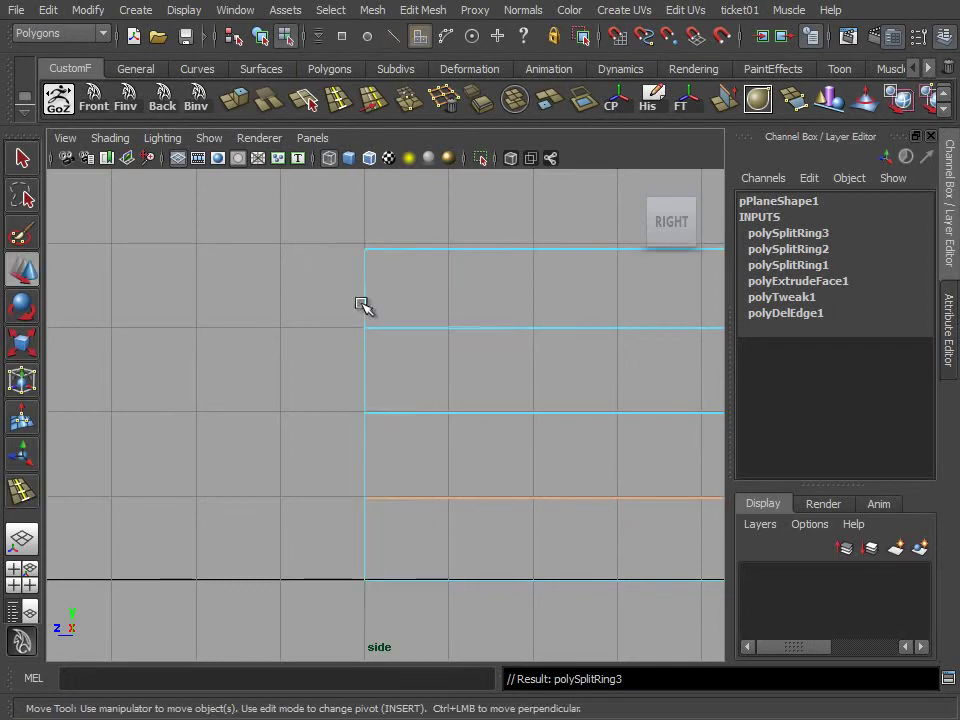
pyautogui.press('space')
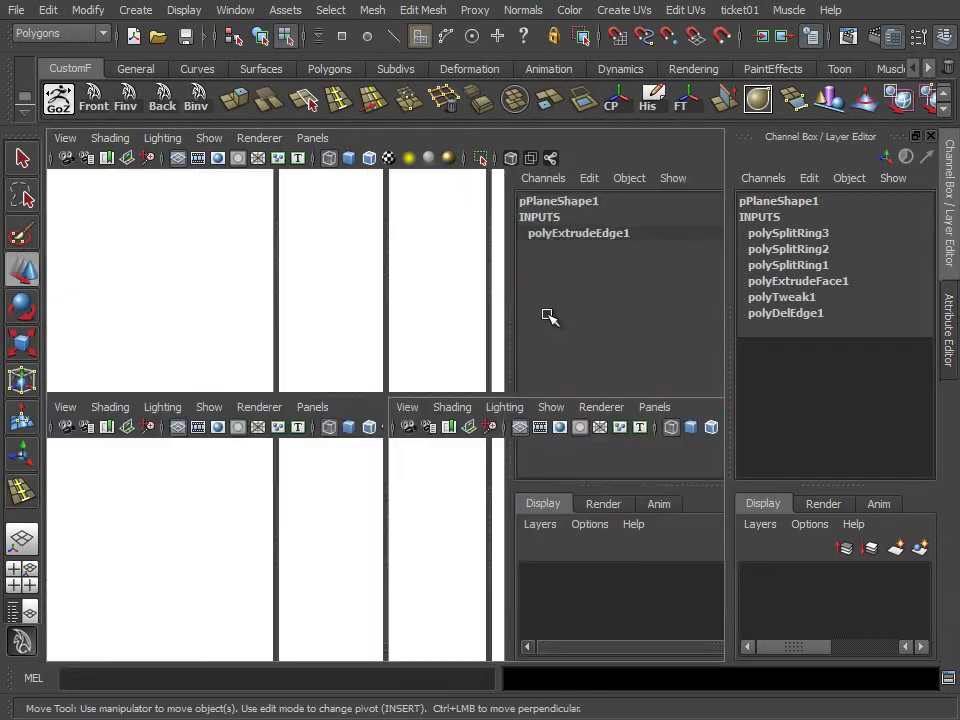
pyautogui.press('space')
pyautogui.moveTo(490, 398)
pyautogui.keyDown('alt'); pyautogui.mouseDown()
pyautogui.moveTo(360, 450)
pyautogui.moveTo(443, 430)
pyautogui.mouseUp(); pyautogui.keyUp('alt')
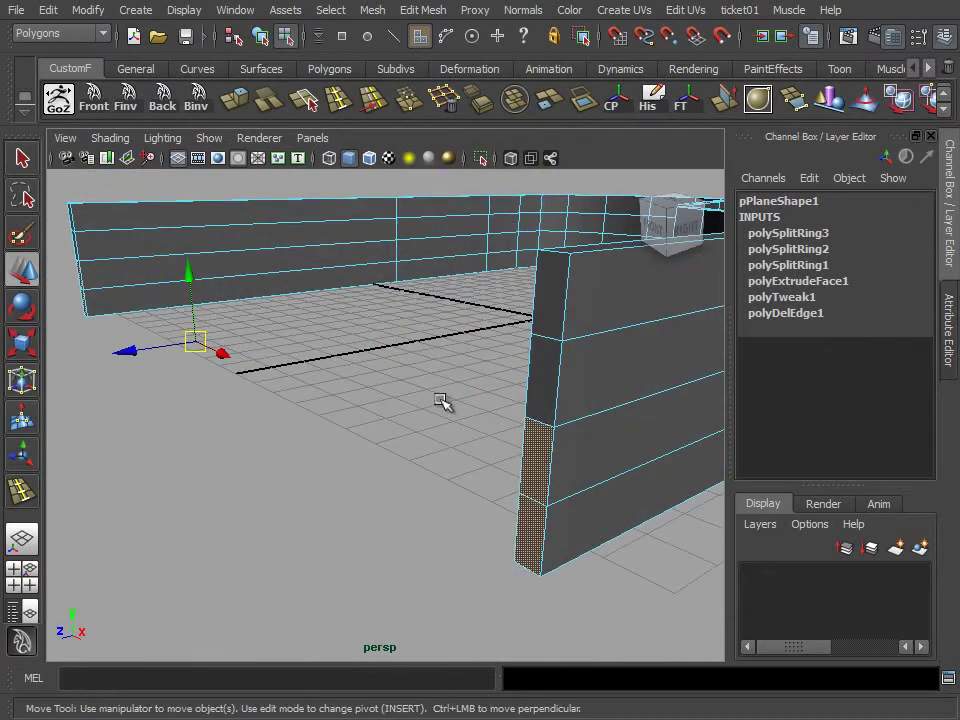
pyautogui.press('space')
pyautogui.press('space')
pyautogui.press('space')
pyautogui.press('space')
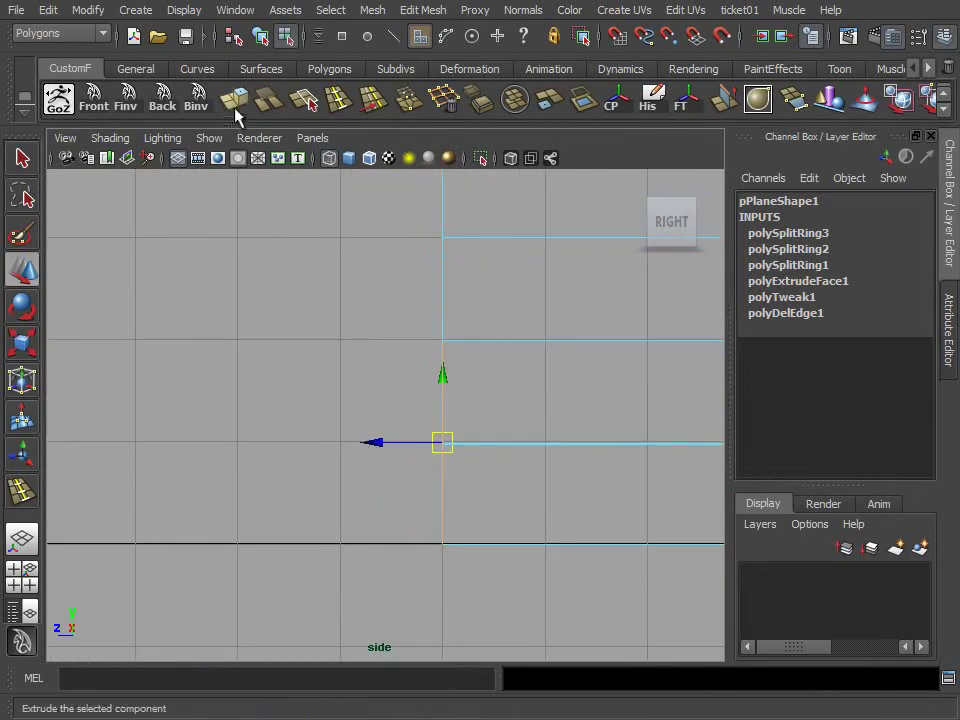
# Extrude the wall's end faces repeatedly, pushing the lip outward past the wall end
pyautogui.click(236, 100)
pyautogui.scroll(-2, 353, 363)
pyautogui.click(508, 362)
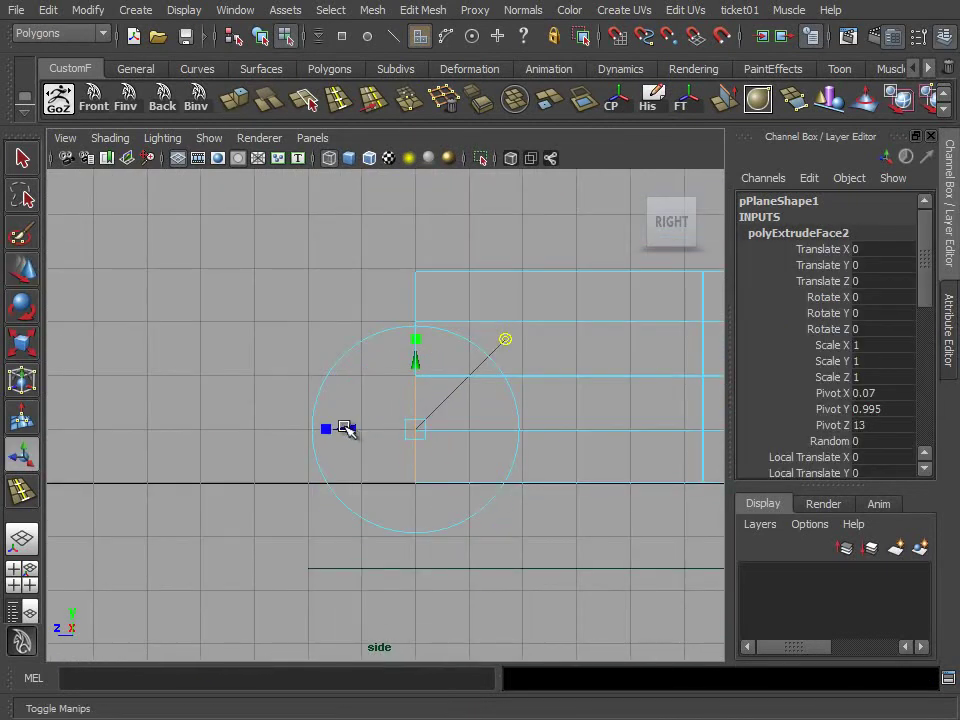
pyautogui.click(236, 113)
pyautogui.moveTo(292, 456); pyautogui.dragTo(258, 456)
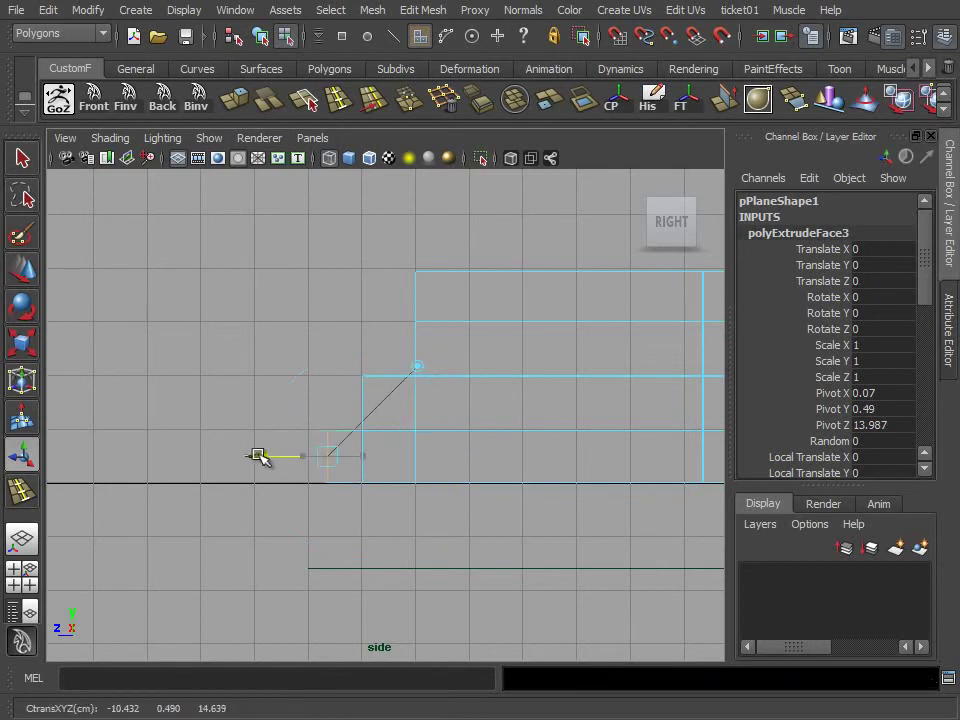
pyautogui.click(378, 250)
pyautogui.click(266, 110)
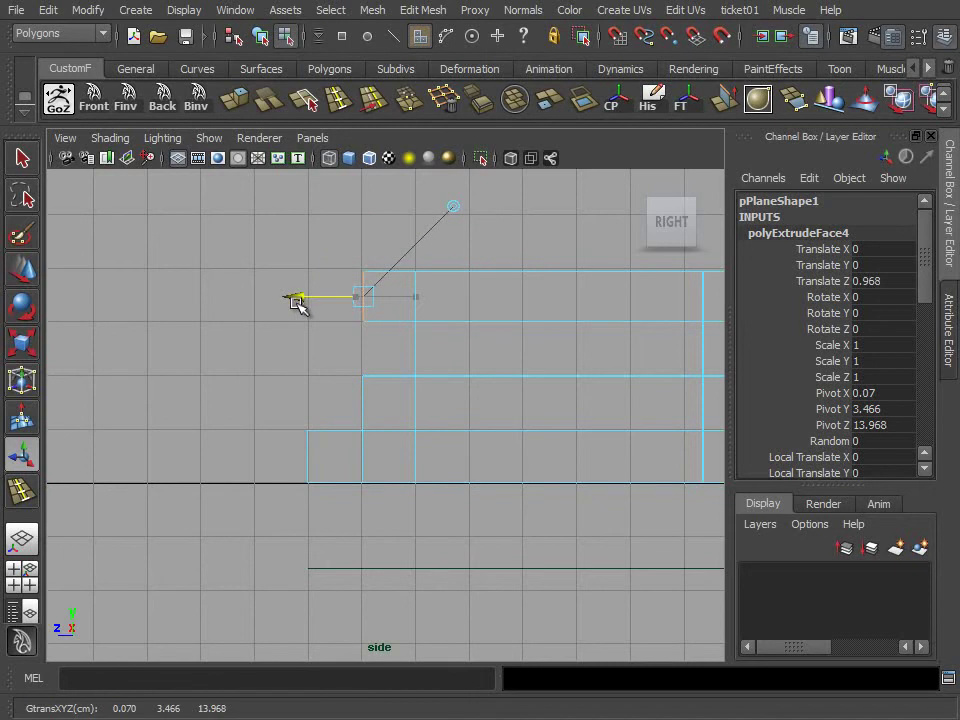
# Move the lower lip vertices into an angled profile, dropping the notch corner onto the edge
pyautogui.press('w')
pyautogui.keyDown('ctrl'); pyautogui.keyDown('alt'); pyautogui.moveTo(360, 429); pyautogui.dragTo(414, 482); pyautogui.keyUp('alt'); pyautogui.keyUp('ctrl')
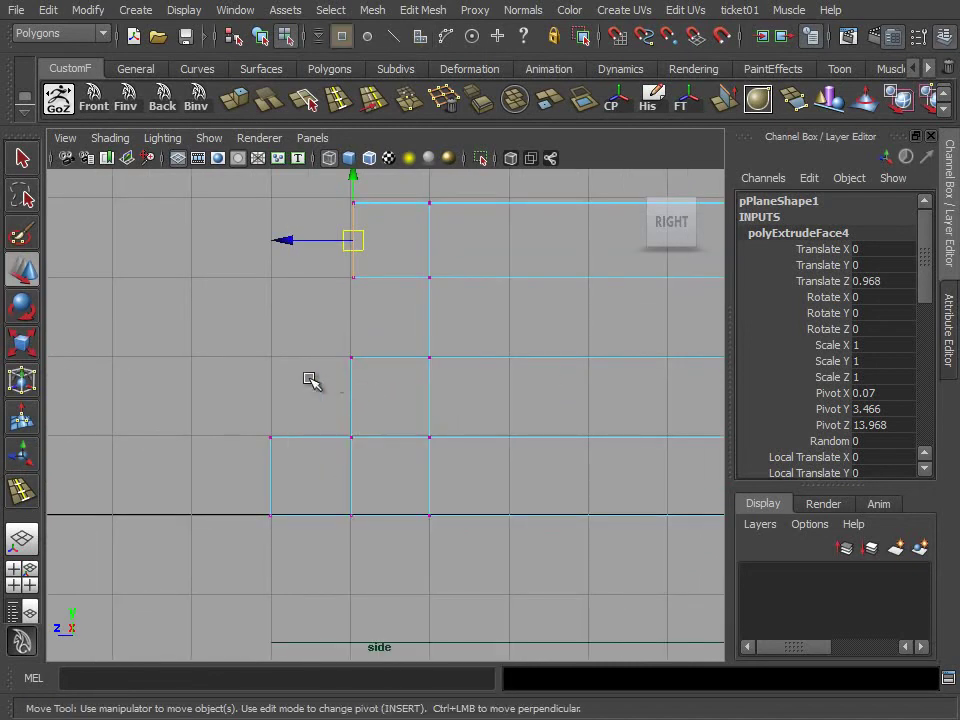
pyautogui.press('F9')
pyautogui.click(366, 442)
pyautogui.moveTo(351, 437); pyautogui.dragTo(313, 407)
pyautogui.scroll(2, 375, 401)
pyautogui.click(336, 329)
pyautogui.moveTo(336, 329); pyautogui.dragTo(363, 352)
pyautogui.click(283, 411)
pyautogui.moveTo(284, 411); pyautogui.dragTo(333, 446)
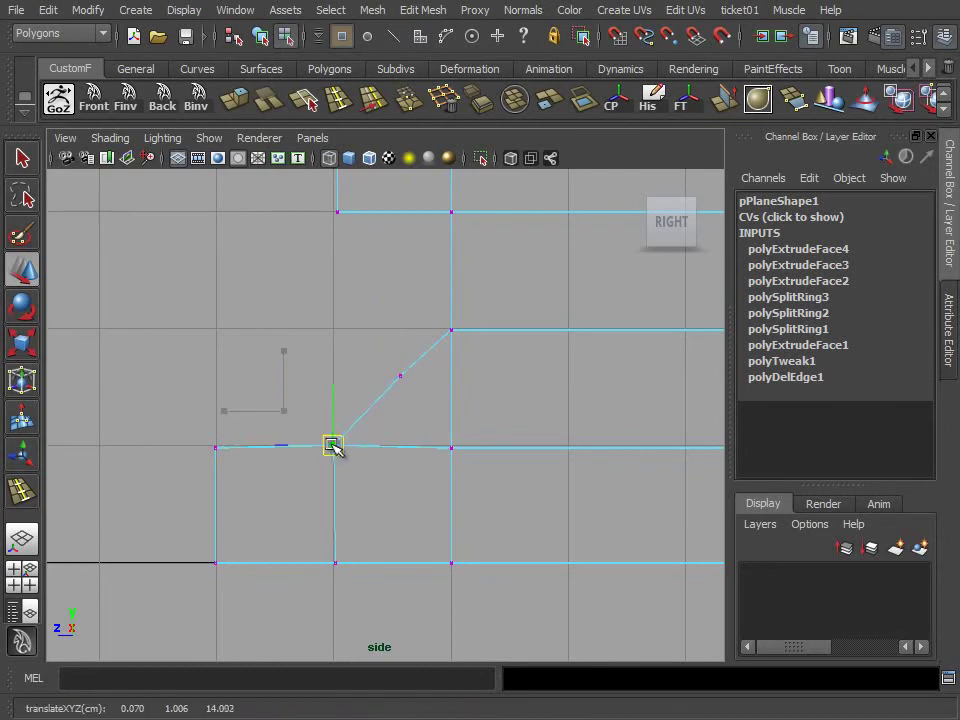
# Pull the lip's upper vertex down and adjust its top-left and inner corner vertices
pyautogui.keyDown('alt'); pyautogui.moveTo(333, 428); pyautogui.dragTo(366, 435, button='middle'); pyautogui.keyUp('alt')
pyautogui.moveTo(445, 305); pyautogui.dragTo(381, 243)
pyautogui.moveTo(437, 219); pyautogui.dragTo(435, 261)
pyautogui.click(315, 290)
pyautogui.click(429, 326)
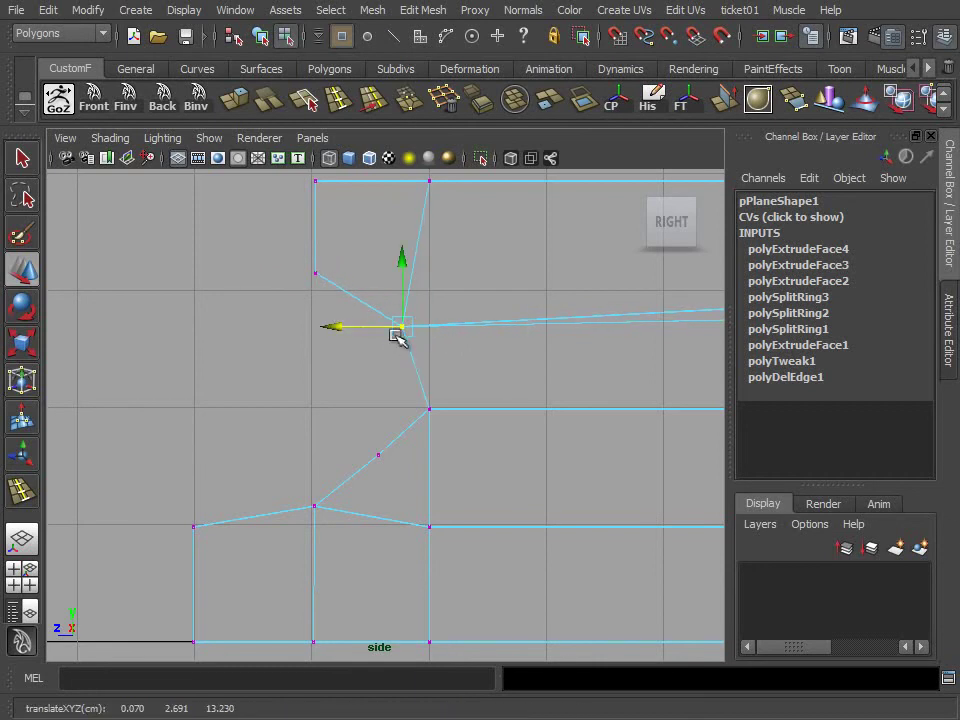
pyautogui.press('space')
pyautogui.press('space')
pyautogui.keyDown('alt'); pyautogui.moveTo(514, 386); pyautogui.dragTo(422, 373); pyautogui.keyUp('alt')
# Select the wall mesh and briefly preview it smoothed before turning preview off
pyautogui.press('F8')
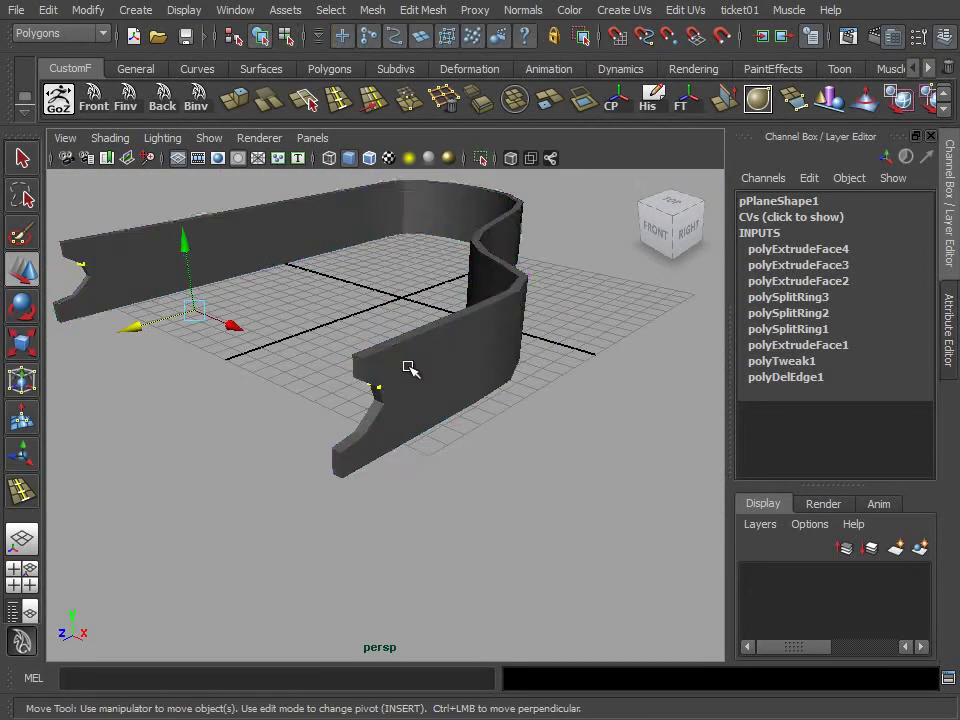
pyautogui.click(409, 369)
pyautogui.press('3')
pyautogui.scroll(5, 439, 388)
pyautogui.press('1')
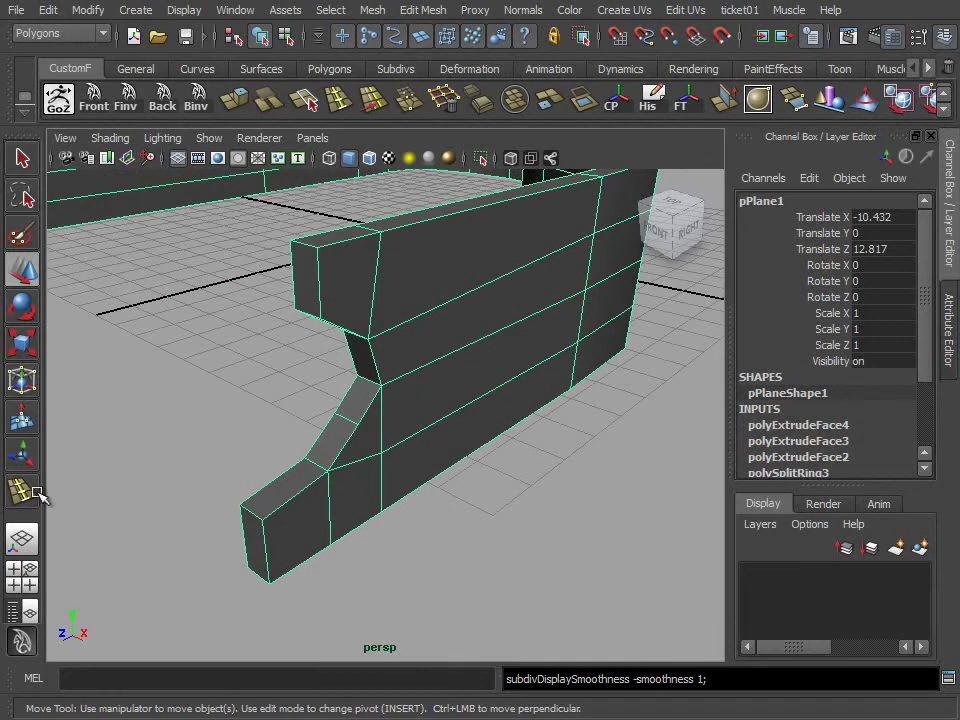
# Insert four edge loops along the wall, two near its shaped end and two near the bottom
pyautogui.click(36, 492)
pyautogui.keyDown('alt'); pyautogui.moveTo(570, 420); pyautogui.dragTo(520, 375); pyautogui.keyUp('alt')
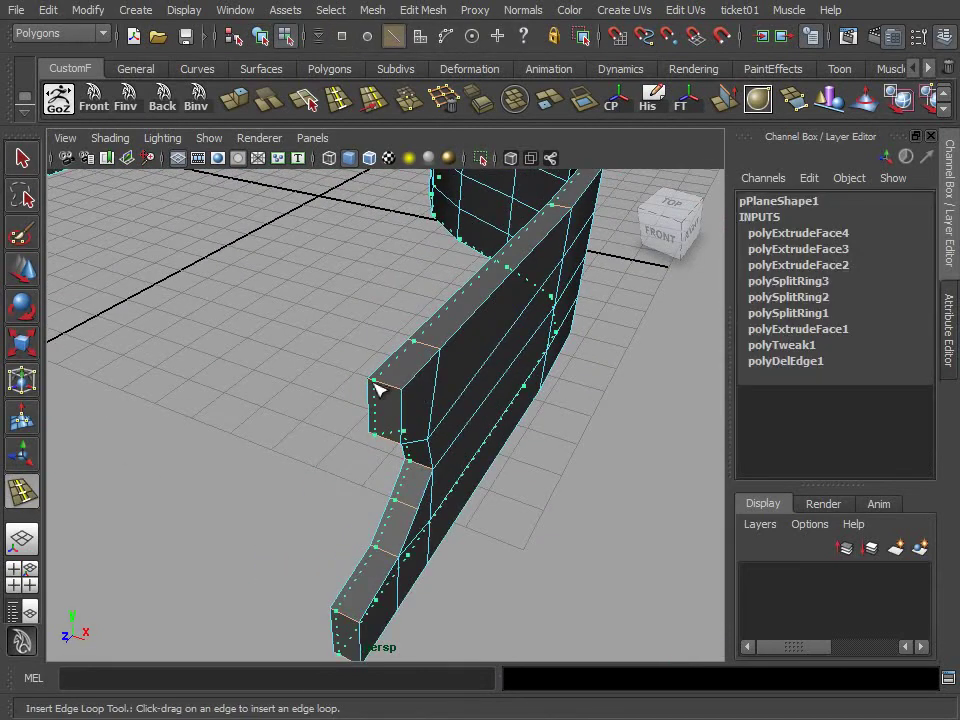
pyautogui.moveTo(373, 387); pyautogui.dragTo(398, 392)
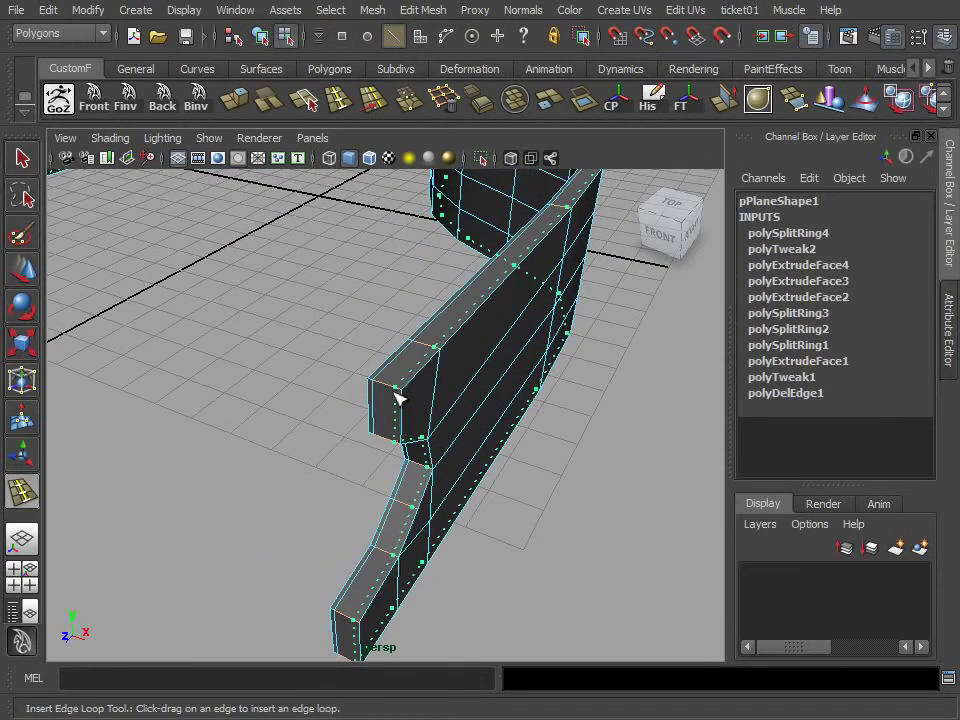
pyautogui.click(398, 398)
pyautogui.keyDown('alt'); pyautogui.moveTo(381, 343); pyautogui.dragTo(392, 368); pyautogui.keyUp('alt')
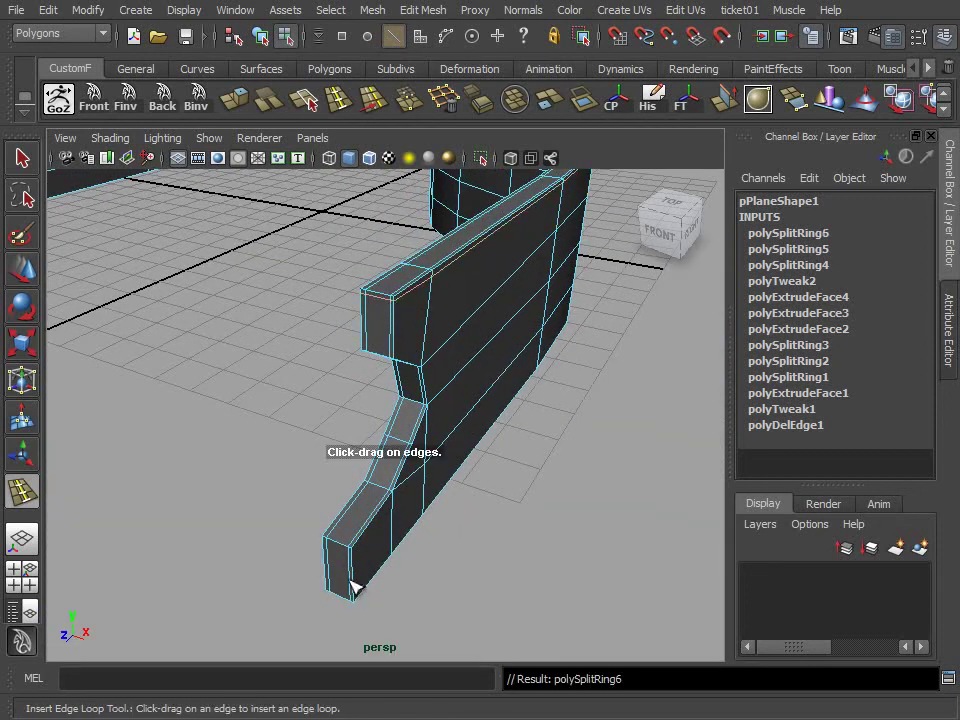
pyautogui.moveTo(352, 587); pyautogui.dragTo(364, 605)
pyautogui.keyDown('alt'); pyautogui.moveTo(399, 579); pyautogui.dragTo(419, 543, button='middle'); pyautogui.keyUp('alt')
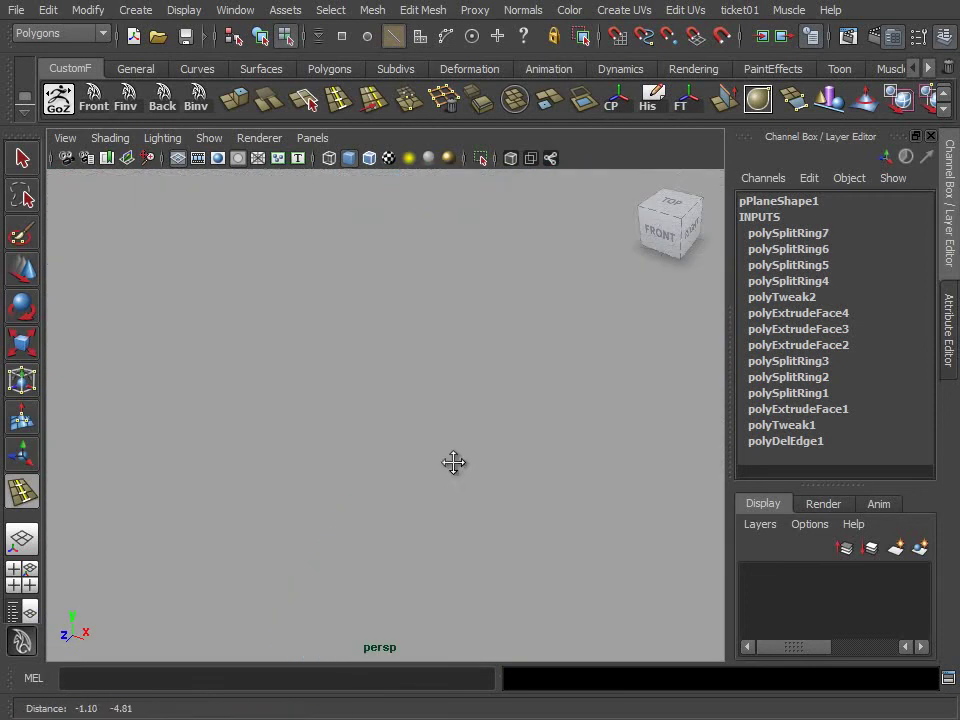
pyautogui.scroll(-3, 419, 543)
# Inspect the smoothed wall, then turn preview off with 1 and frame the whole wall
pyautogui.press('3')
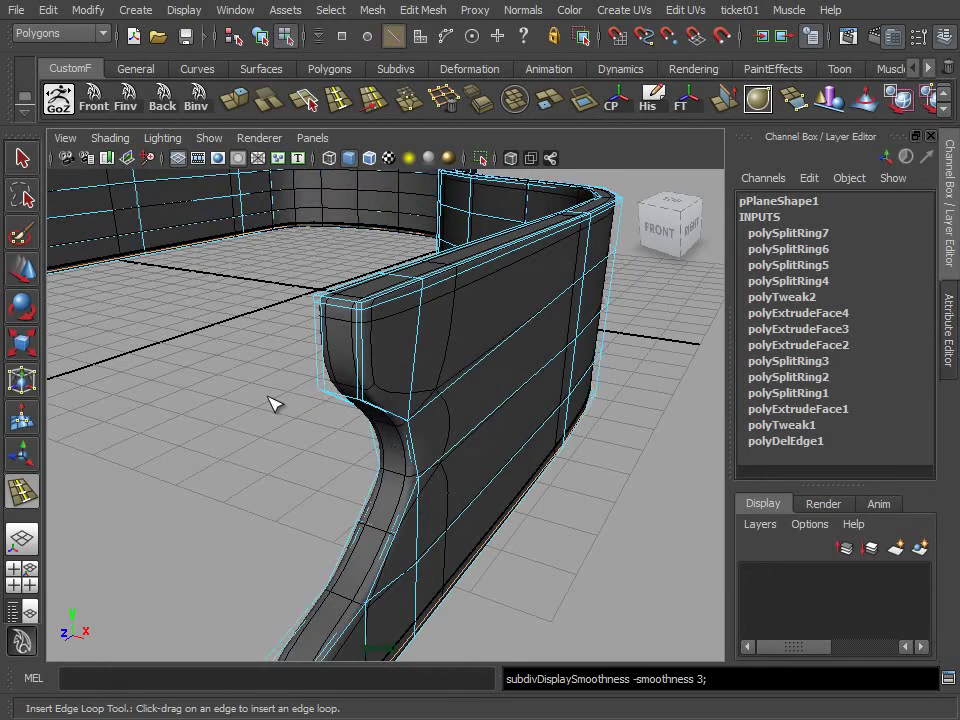
pyautogui.press('w')
pyautogui.keyDown('alt'); pyautogui.moveTo(242, 321); pyautogui.dragTo(419, 397); pyautogui.keyUp('alt')
pyautogui.click(563, 443)
pyautogui.keyDown('alt'); pyautogui.moveTo(563, 443); pyautogui.dragTo(461, 454, button='middle'); pyautogui.keyUp('alt')
pyautogui.moveTo(461, 454)
pyautogui.keyDown('alt'); pyautogui.mouseDown()
pyautogui.moveTo(471, 441)
pyautogui.moveTo(270, 462)
pyautogui.mouseUp(); pyautogui.keyUp('alt')
pyautogui.click(270, 462)
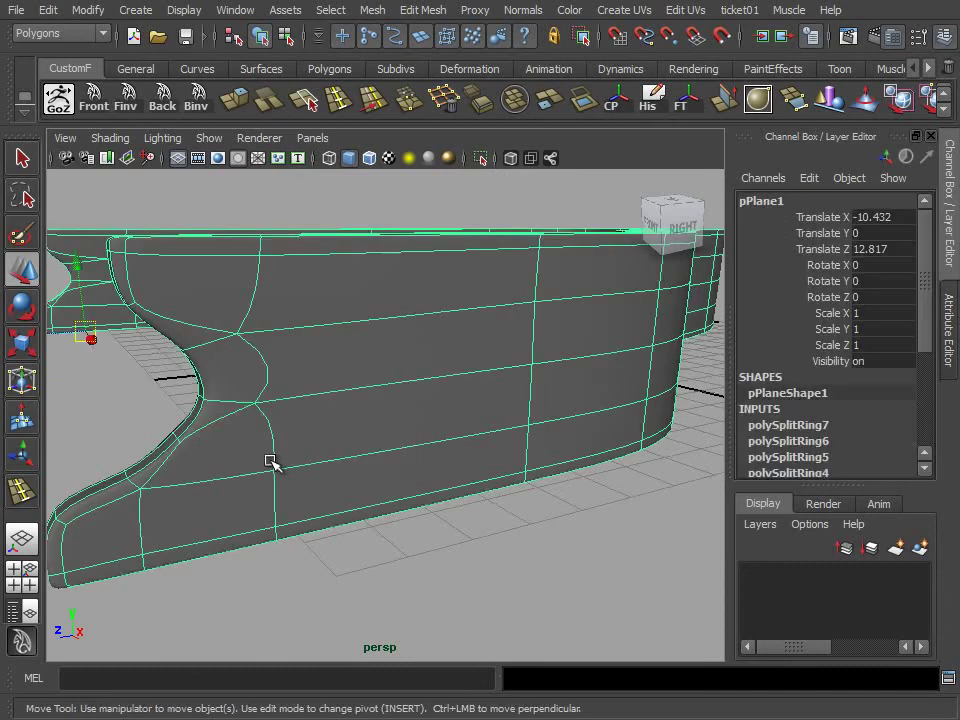
pyautogui.press('1')
pyautogui.press('f')
pyautogui.keyDown('alt'); pyautogui.moveTo(332, 467); pyautogui.dragTo(432, 505); pyautogui.keyUp('alt')
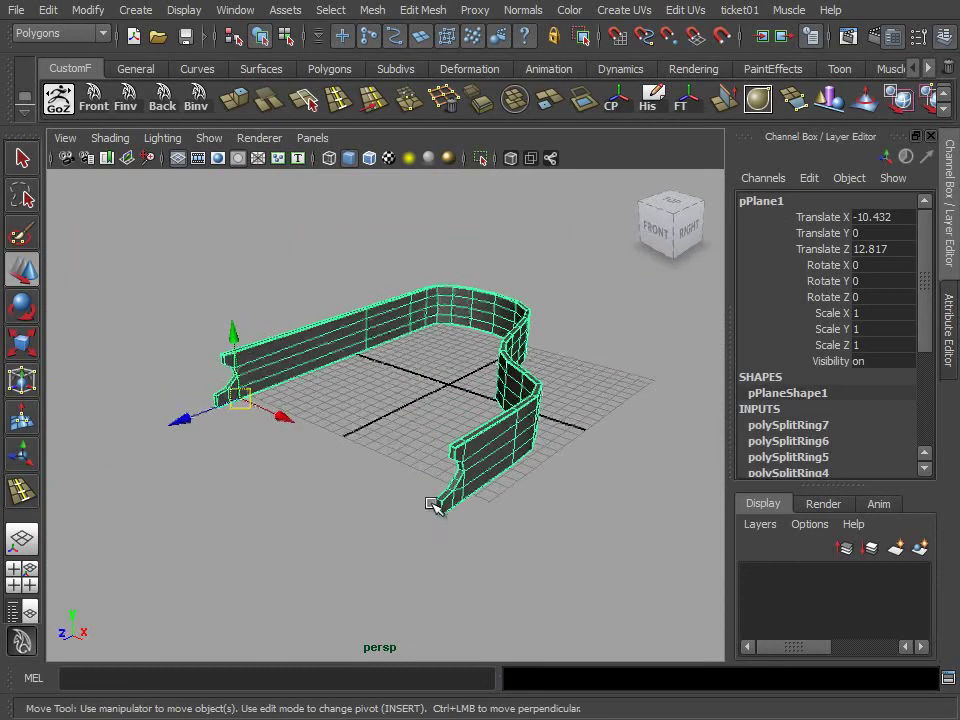